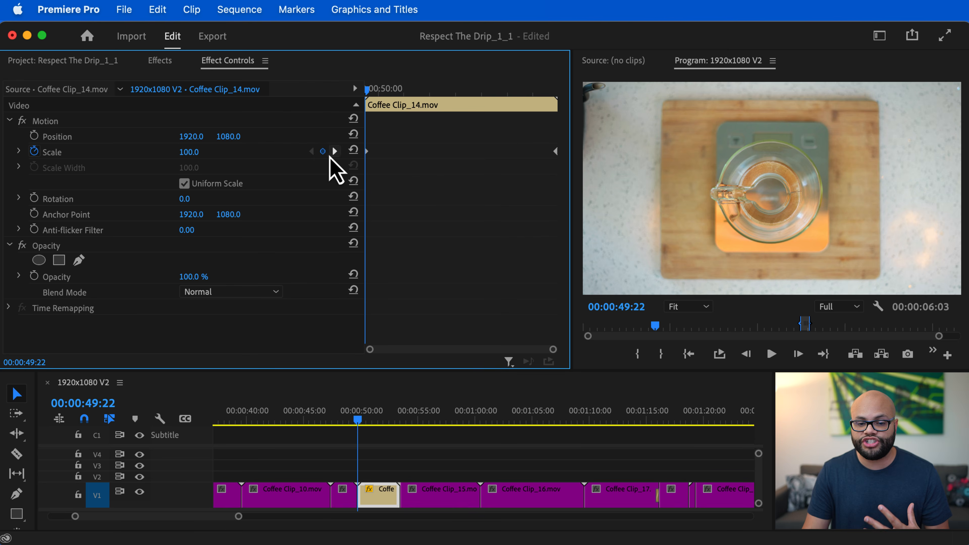
Set the Scale keyframe at the end of Coffee Clip_14.mov to 120 and play back the zoom
type("120")
key("Return")
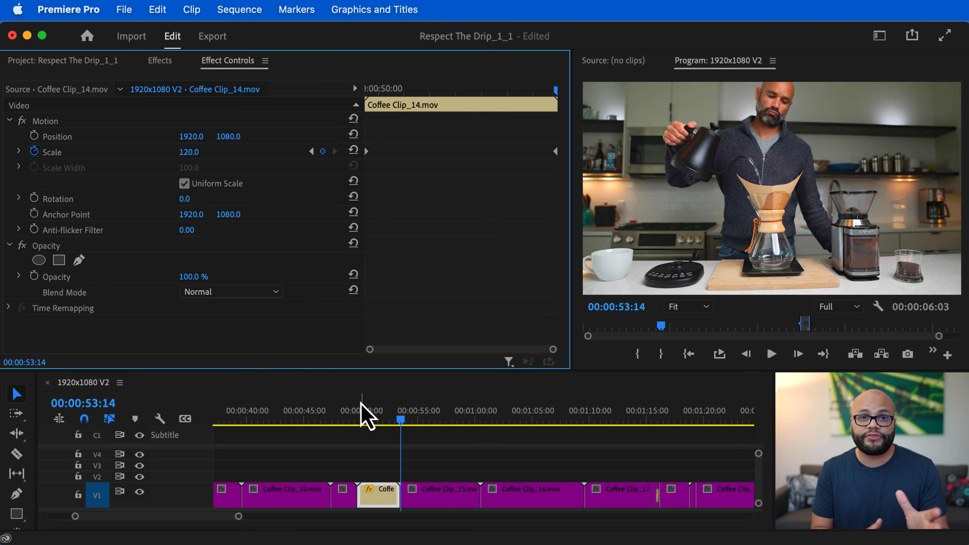
left_click(359, 418)
key("space")
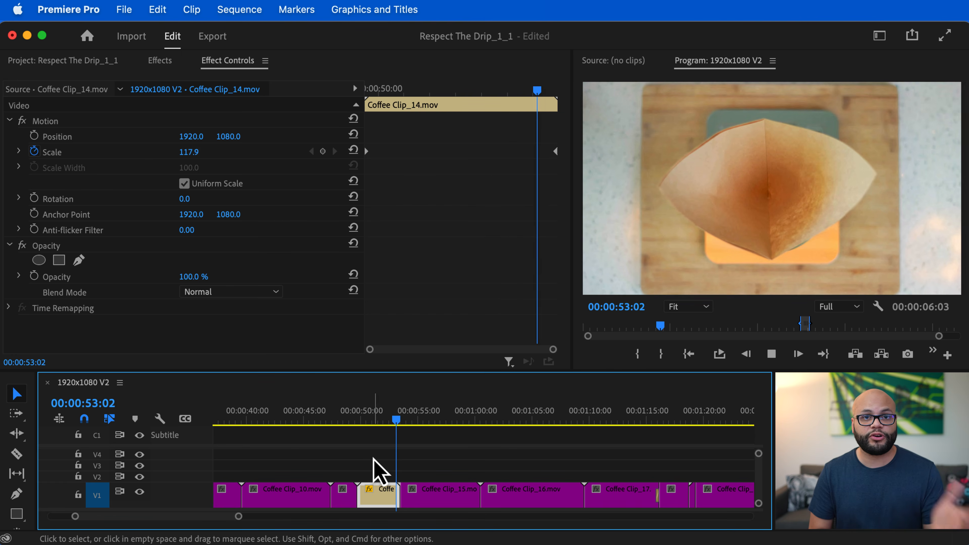
key("space")
Ripple-trim Coffee Clip_14.mov at its start and end, shortening it to about two seconds
left_click(377, 417)
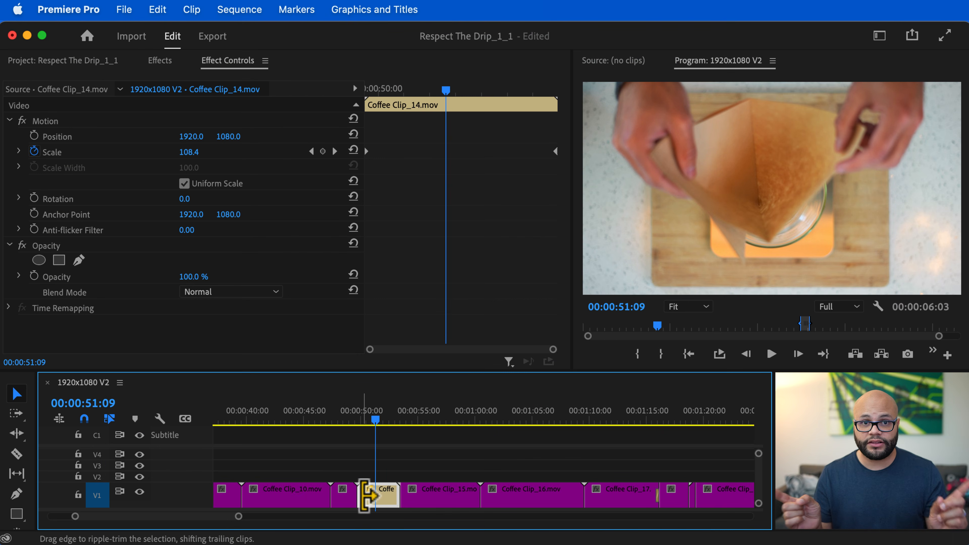
left_click_drag(364, 494, 378, 496)
key("equal")
key("equal")
key("equal")
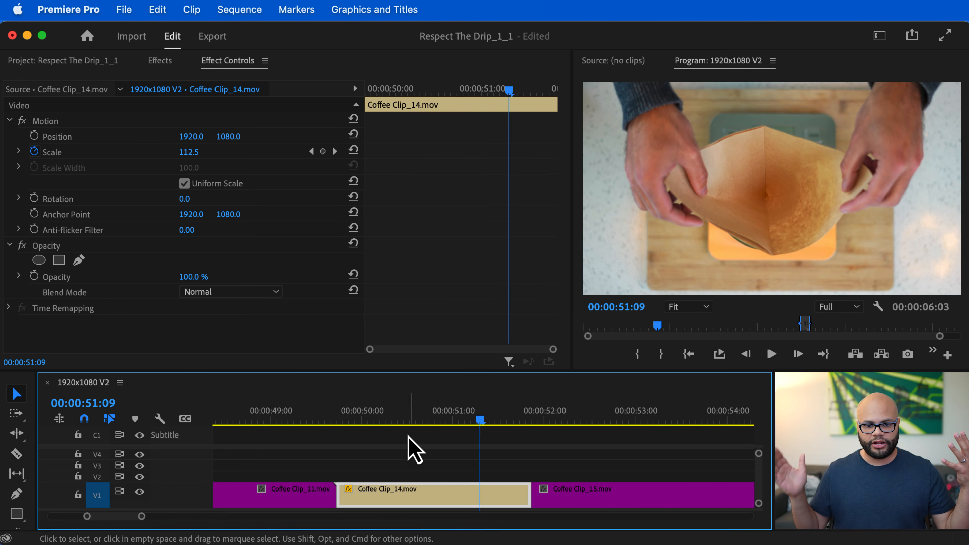
Play the trimmed Coffee Clip_14.mov from its start and park the playhead at 00:00:50:26
left_click(332, 419)
key("space")
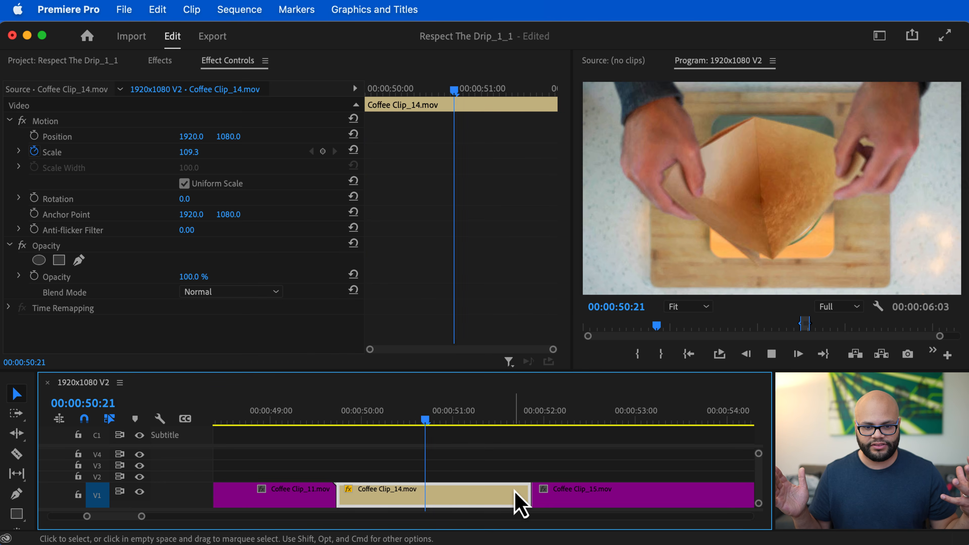
key("space")
left_click_drag(505, 421, 443, 424)
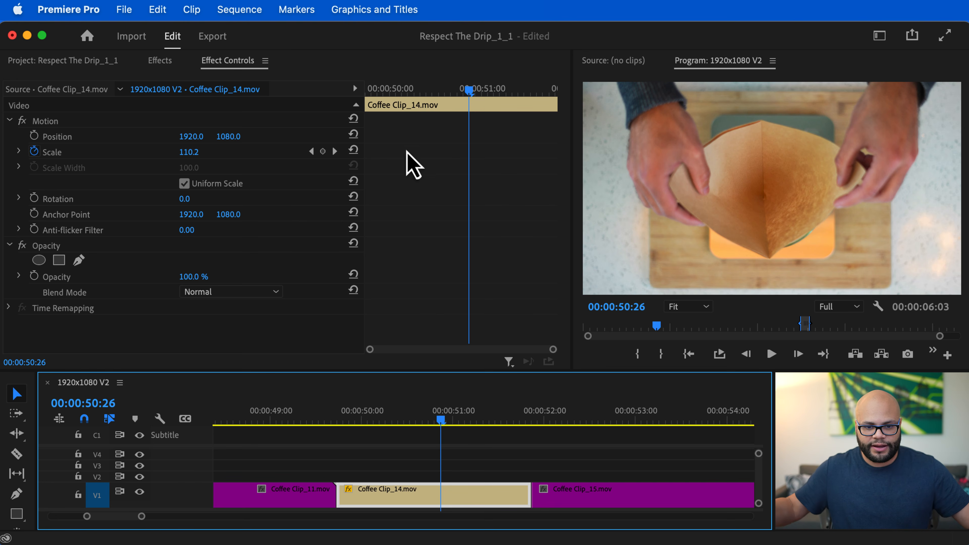
left_click(406, 174)
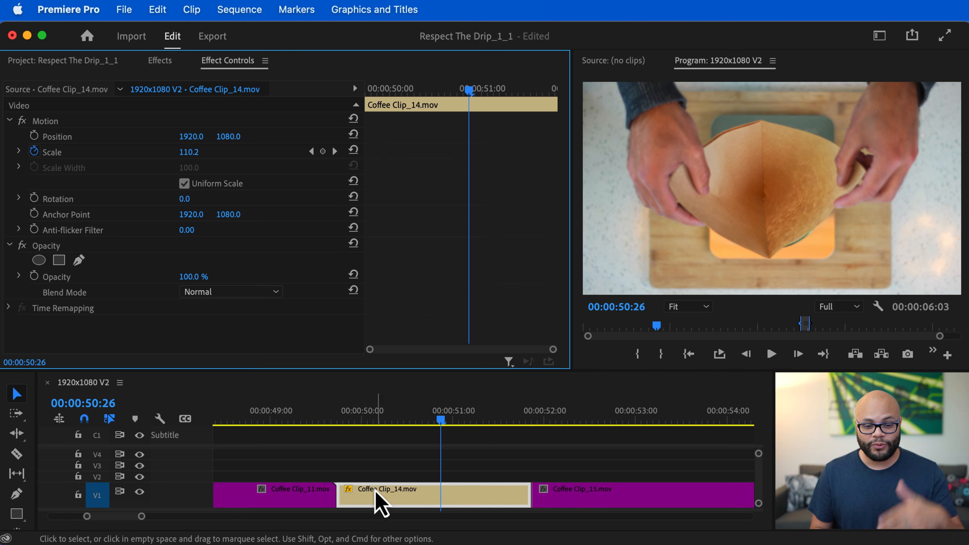
Try moving Coffee Clip_14.mov to track V2 and extending both ends to reach its Scale keyframes, and undo these changes
left_click_drag(378, 504, 233, 465)
left_click_drag(532, 471, 724, 464)
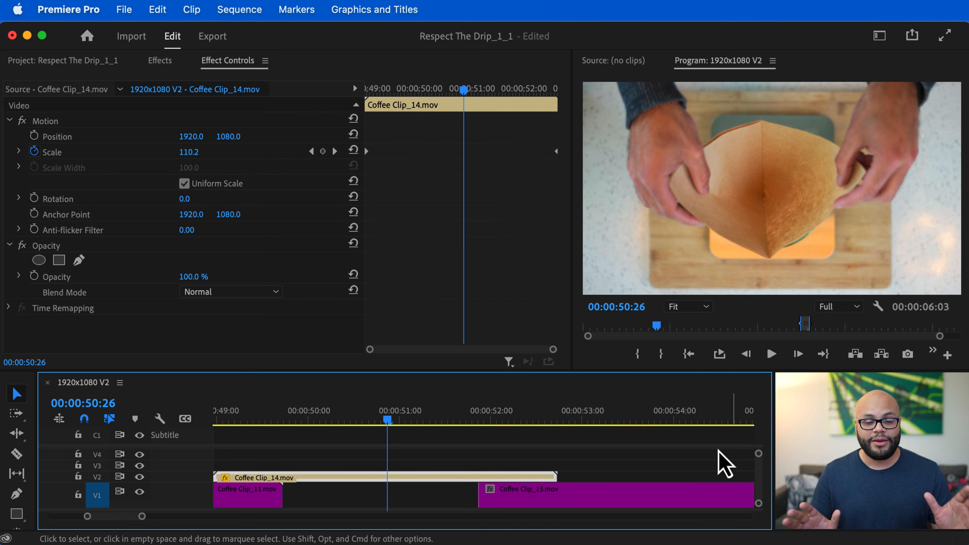
left_click_drag(555, 151, 528, 153)
key("super+z")
key("super+z")
key("super+z")
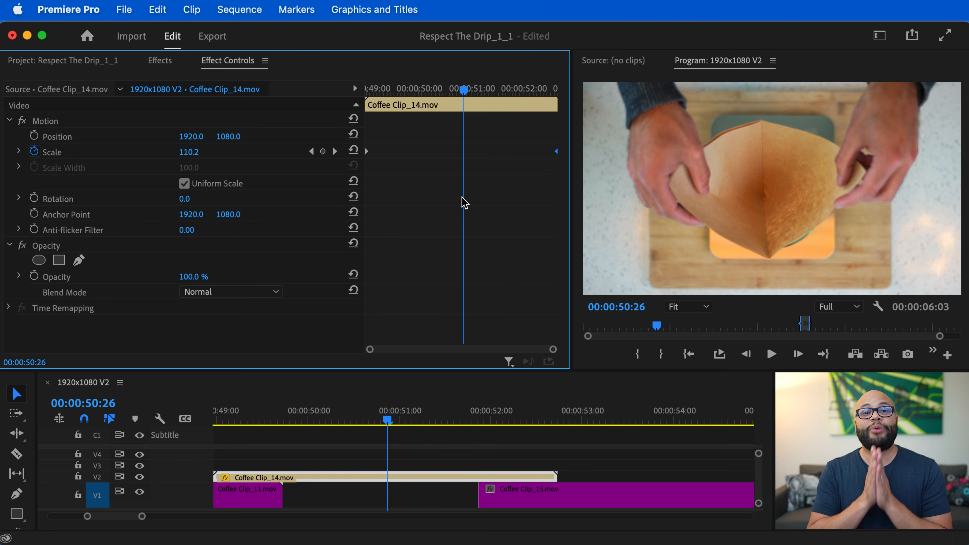
key("super+z")
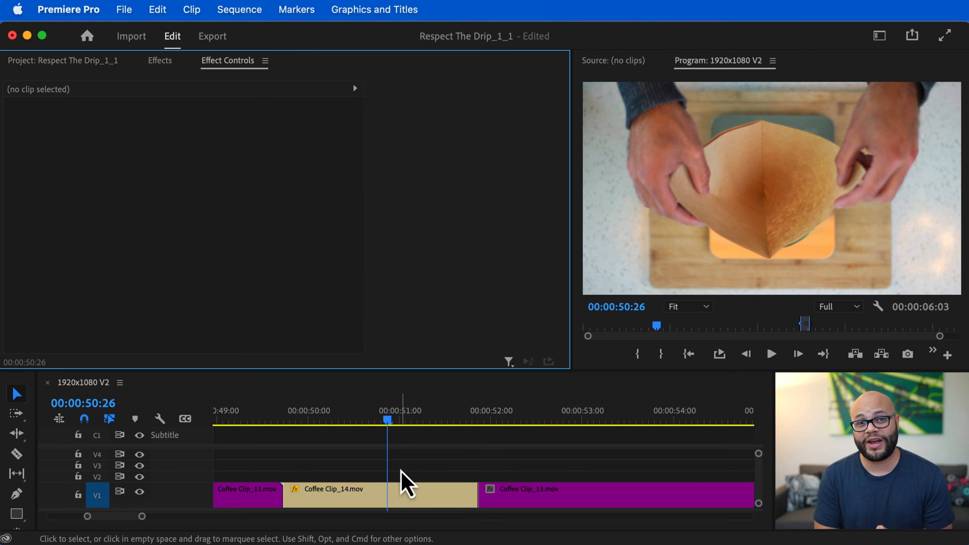
Turn off Pin to Clip in Effect Controls for Coffee Clip_14.mov
left_click(393, 496)
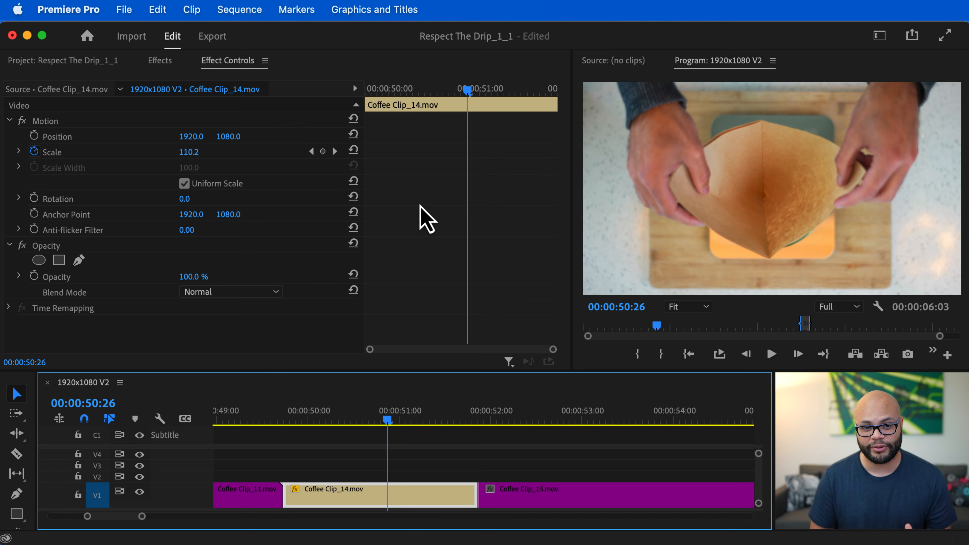
left_click(265, 61)
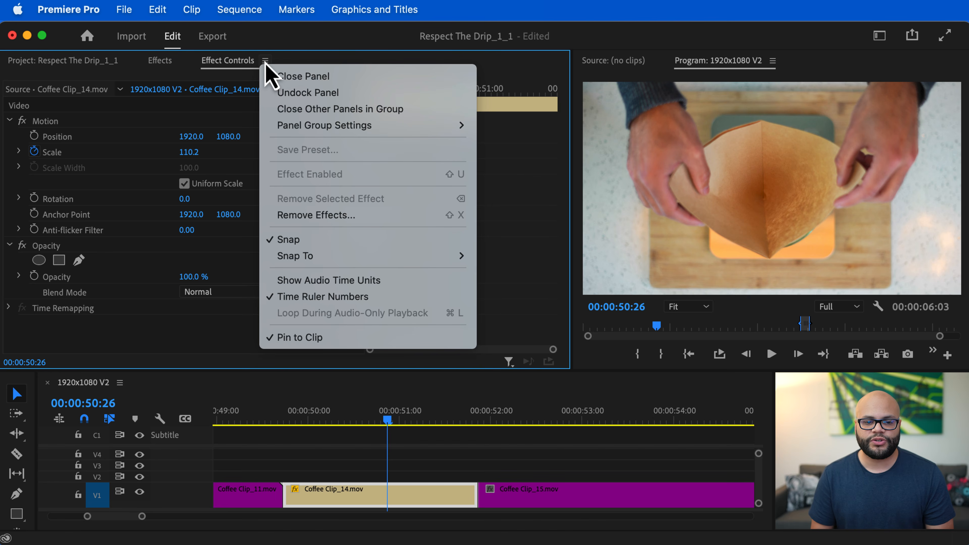
left_click(335, 337)
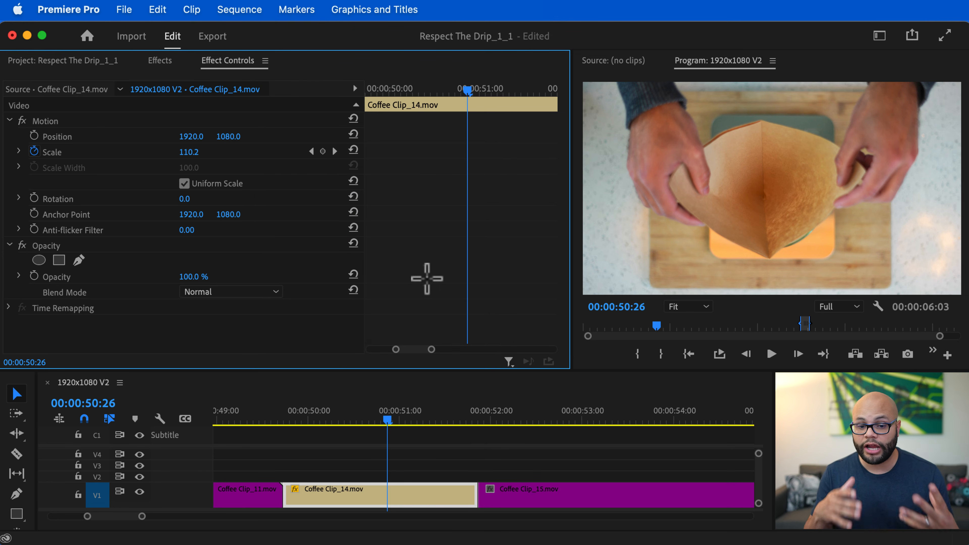
Move the two Scale keyframes lying outside Coffee Clip_14.mov inward so both sit within the trimmed clip
key("minus")
key("minus")
key("minus")
key("minus")
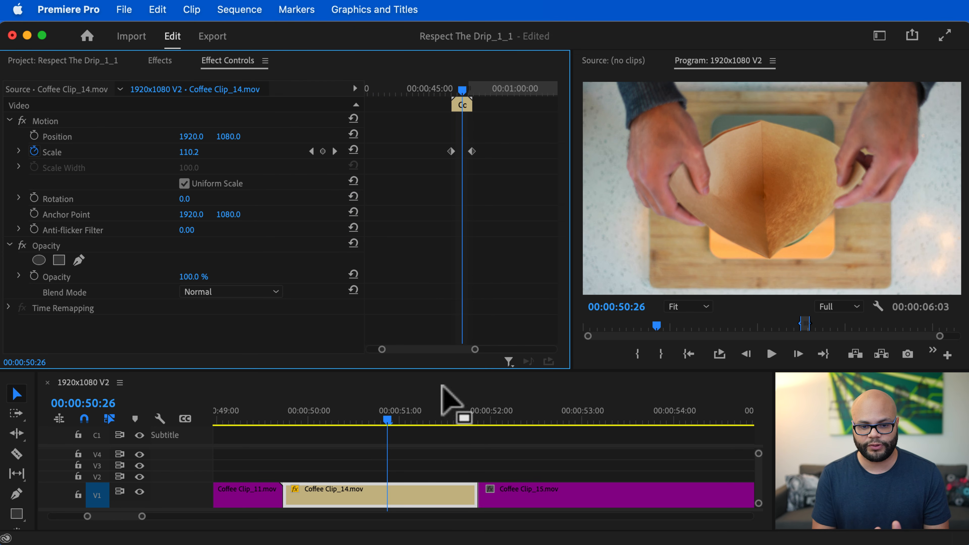
key("equal")
key("equal")
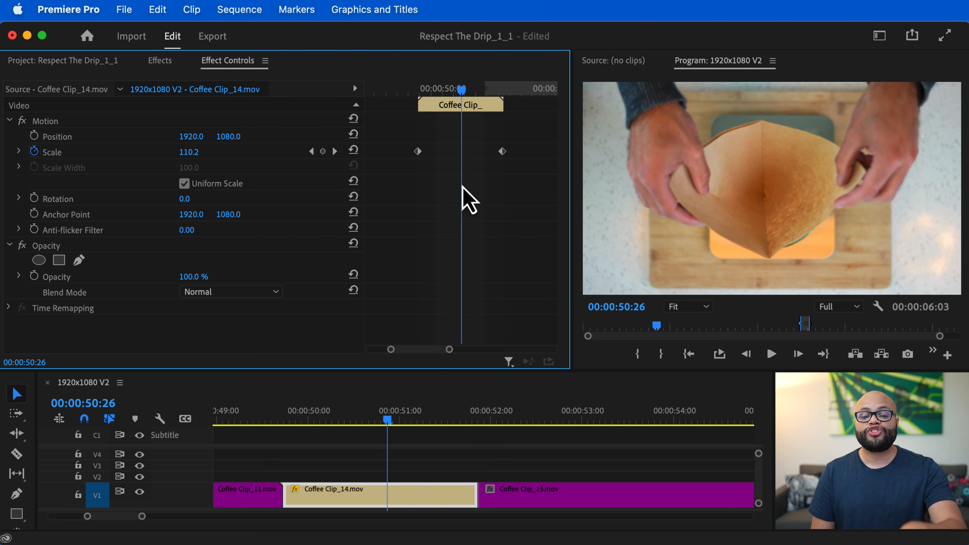
mouse_move(449, 351)
left_mouse_down()
mouse_move(460, 349)
mouse_move(446, 350)
left_mouse_up()
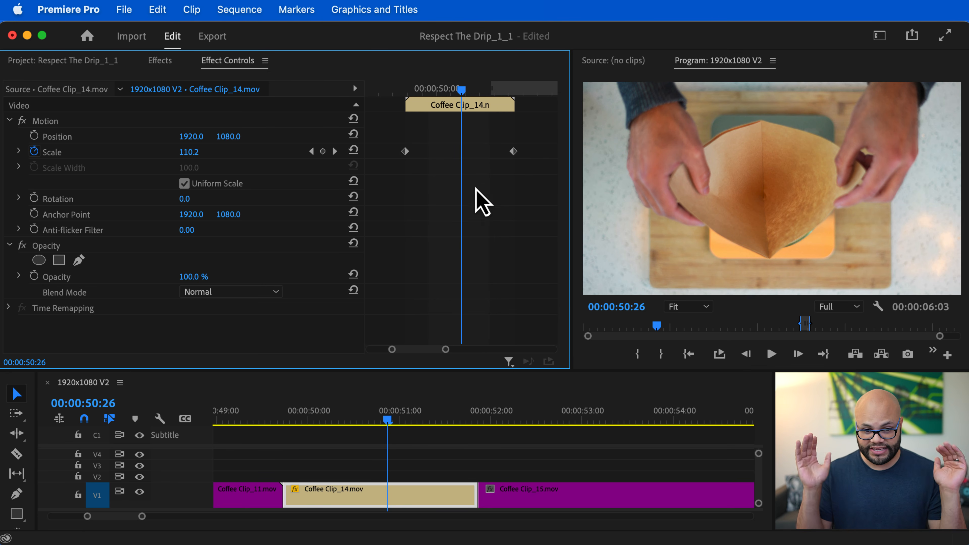
left_click_drag(405, 152, 427, 152)
left_click_drag(513, 152, 495, 152)
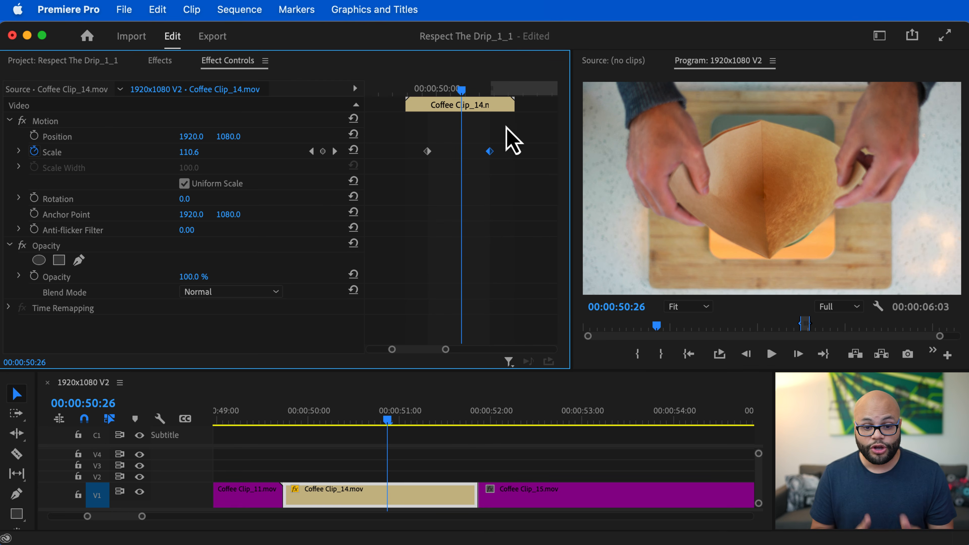
Move the end Scale keyframe well past the end of Coffee Clip_14.mov, to 00:00:59:26
key("minus")
key("minus")
left_click_drag(467, 151, 523, 154)
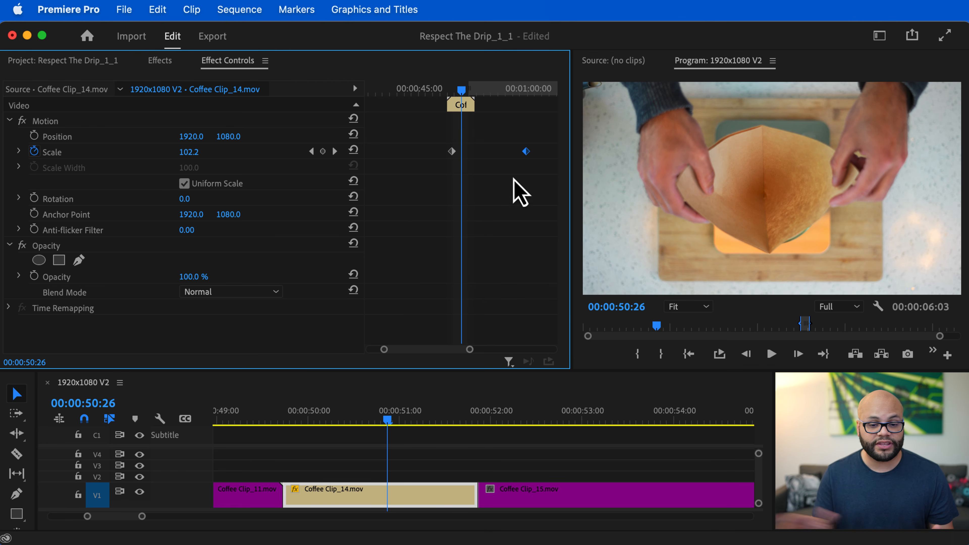
Jump back and forth between the two Scale keyframes of Coffee Clip_14.mov
left_click(335, 151)
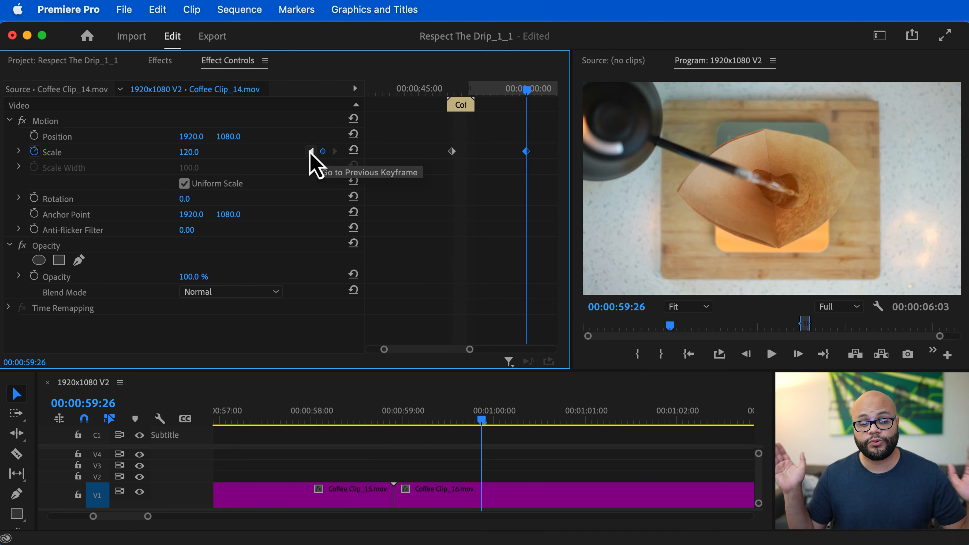
left_click(312, 151)
left_click(335, 152)
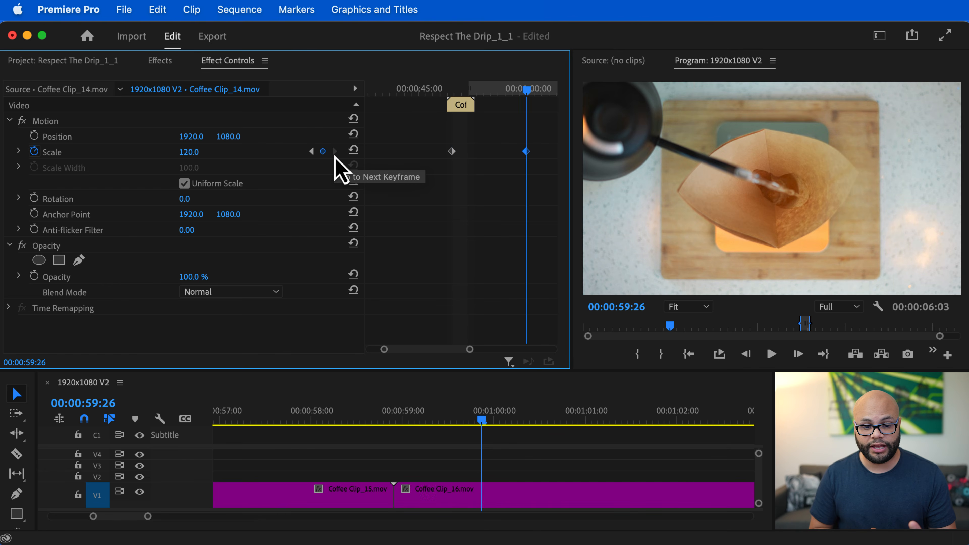
left_click(311, 152)
Scrub to 00:01:11:02 in Coffee Clip_17.mov and look up the shortcut for Add or Remove Video Keyframe by searching "add remove"
left_click_drag(492, 418, 625, 421)
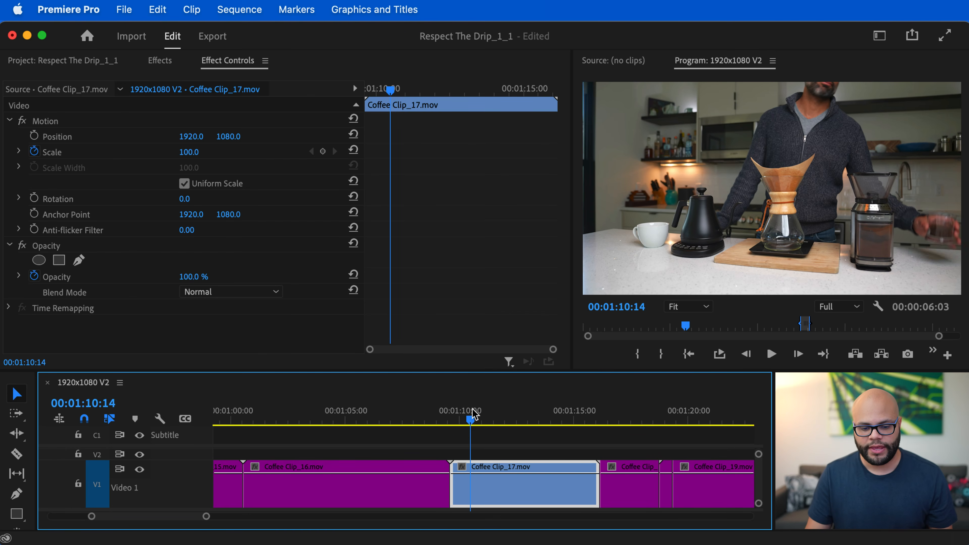
mouse_move(470, 410)
left_mouse_down()
mouse_move(582, 412)
mouse_move(487, 402)
left_mouse_up()
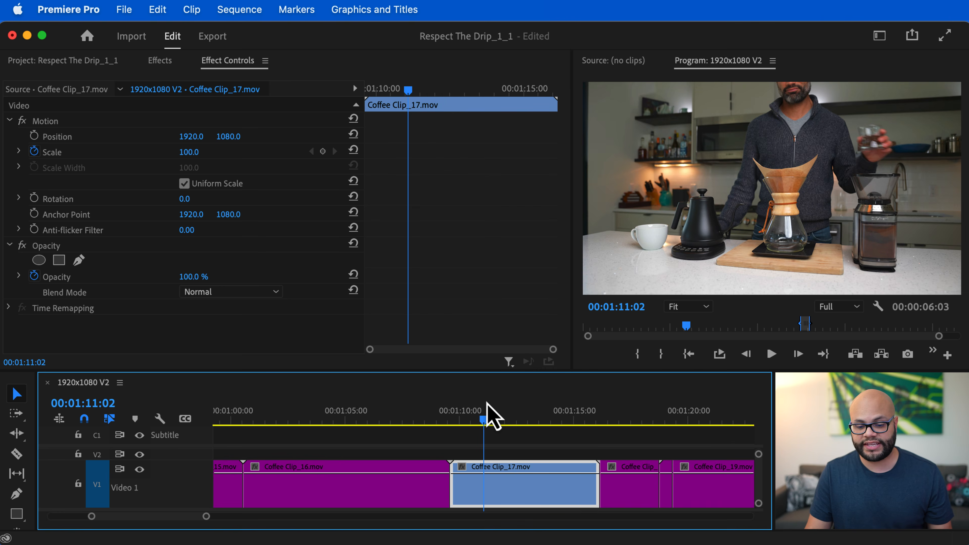
left_click(76, 8)
left_click(92, 99)
type("add remove")
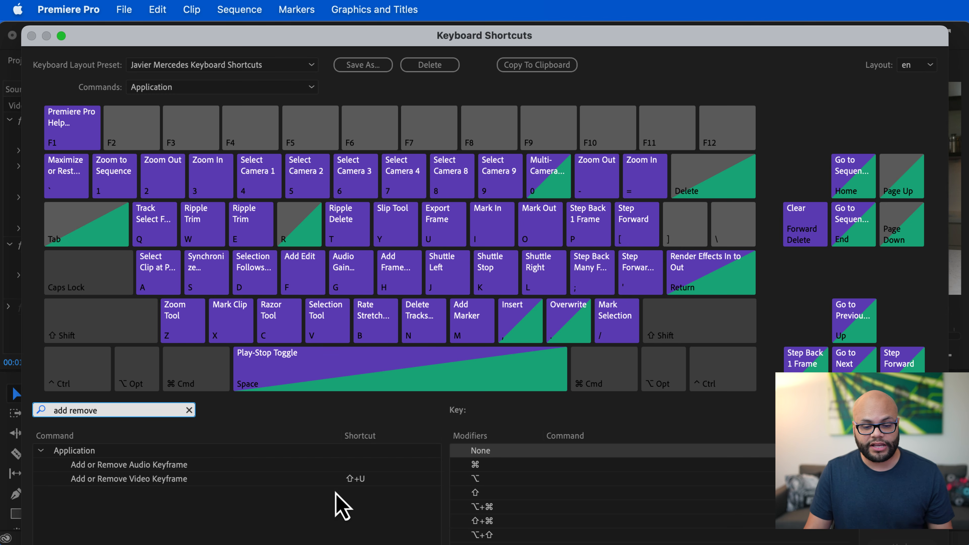
left_click(387, 479)
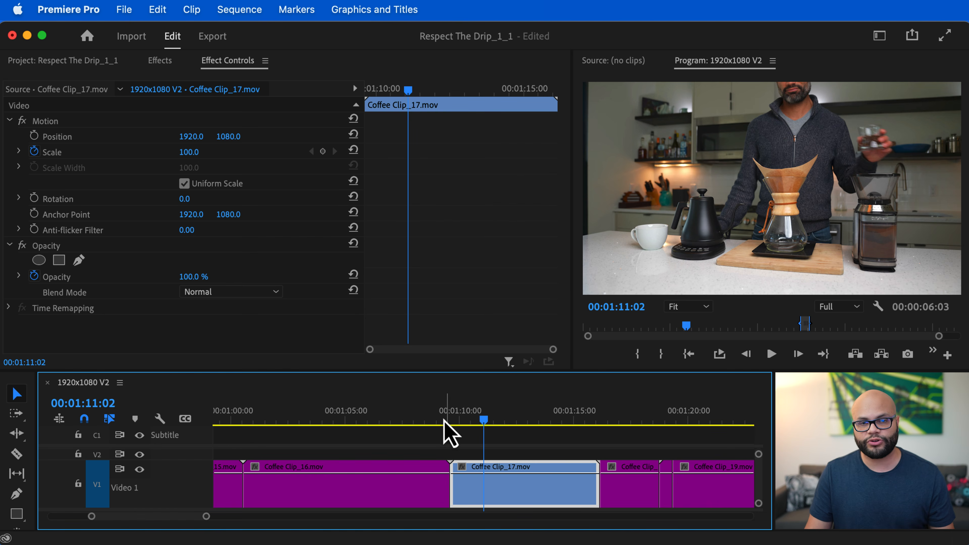
Try adding several Opacity keyframes along Coffee Clip_17.mov, up to 00:01:14:19
left_click_drag(484, 420, 566, 422)
key("k")
key("k")
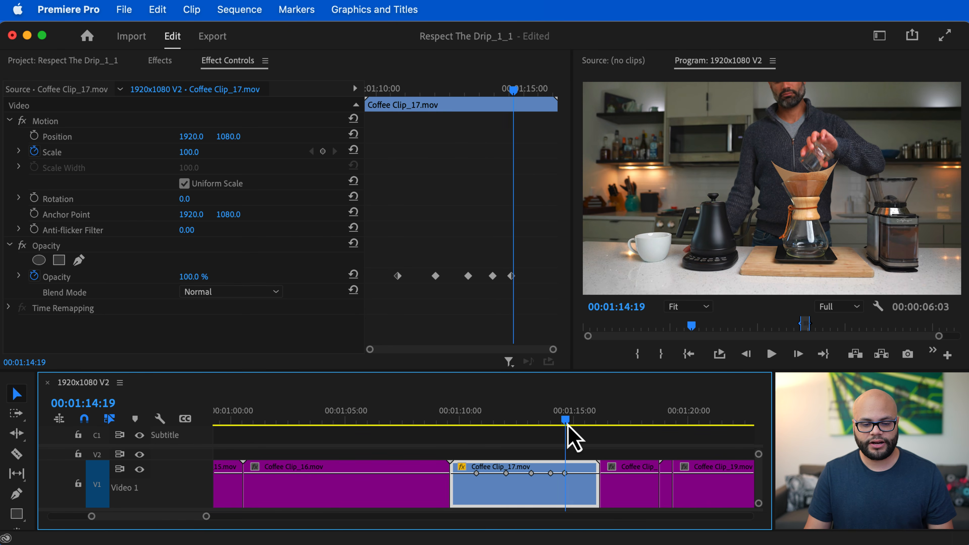
left_click_drag(528, 81, 474, 86)
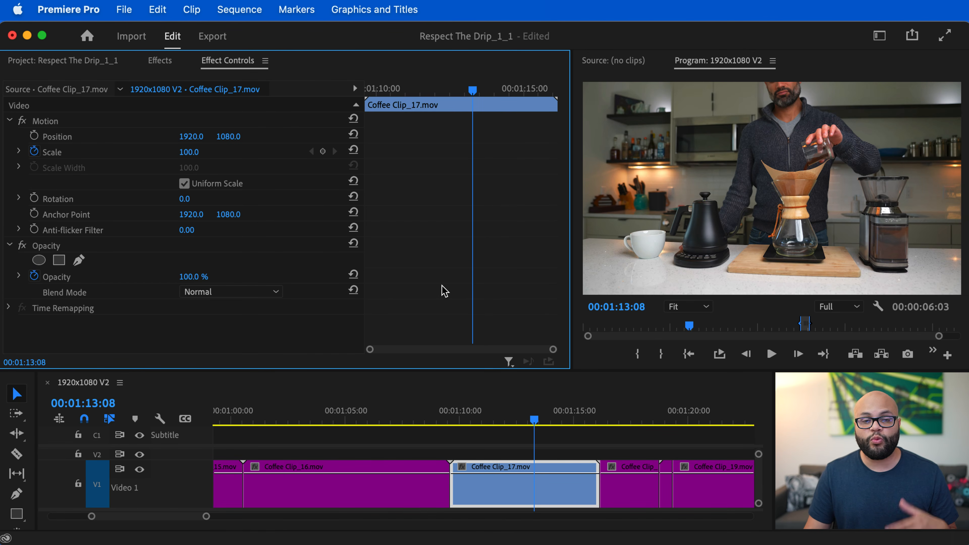
Show Motion Scale keyframes on Coffee Clip_17.mov in the timeline and add four Scale keyframes along the clip
left_click(462, 466)
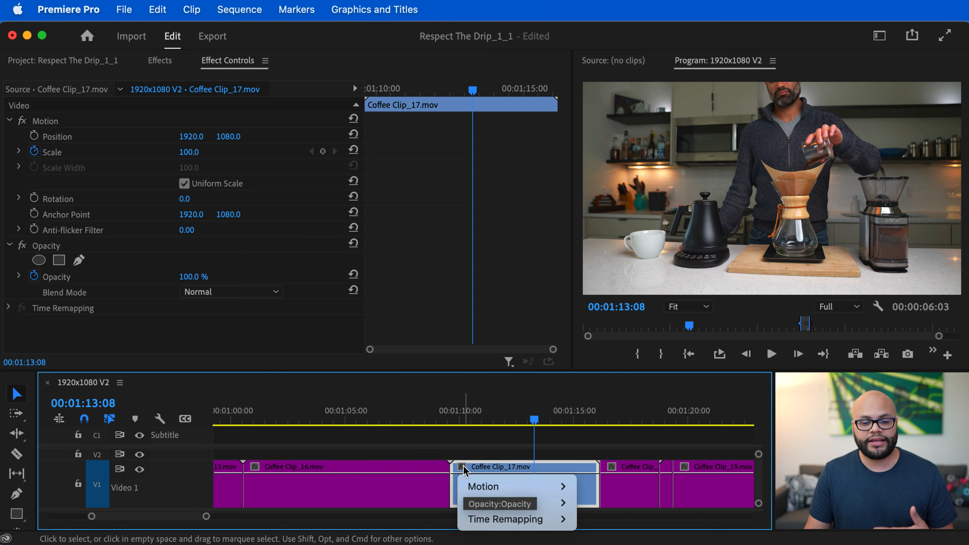
mouse_move(483, 490)
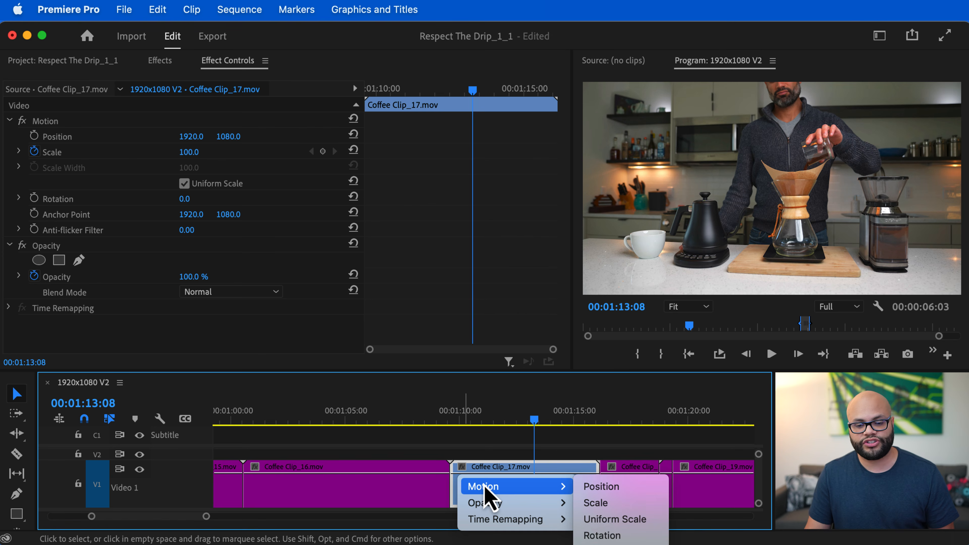
left_click(592, 508)
left_click_drag(534, 420, 573, 420)
Set Scale to 225 at the keyframes at 00:01:12:07 and 00:01:14:10, and play back the zoom
left_click(442, 91)
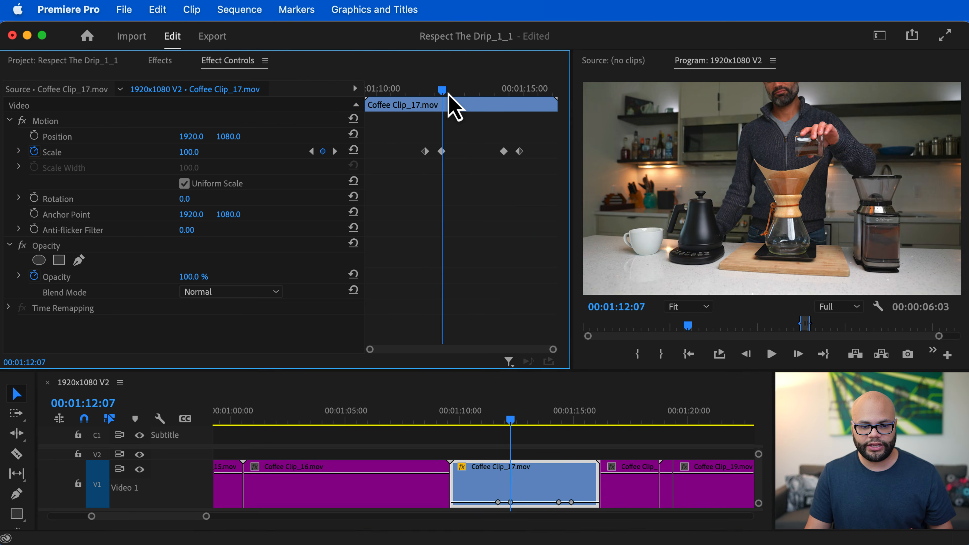
left_click(335, 152)
right_click(441, 152)
left_click(464, 191)
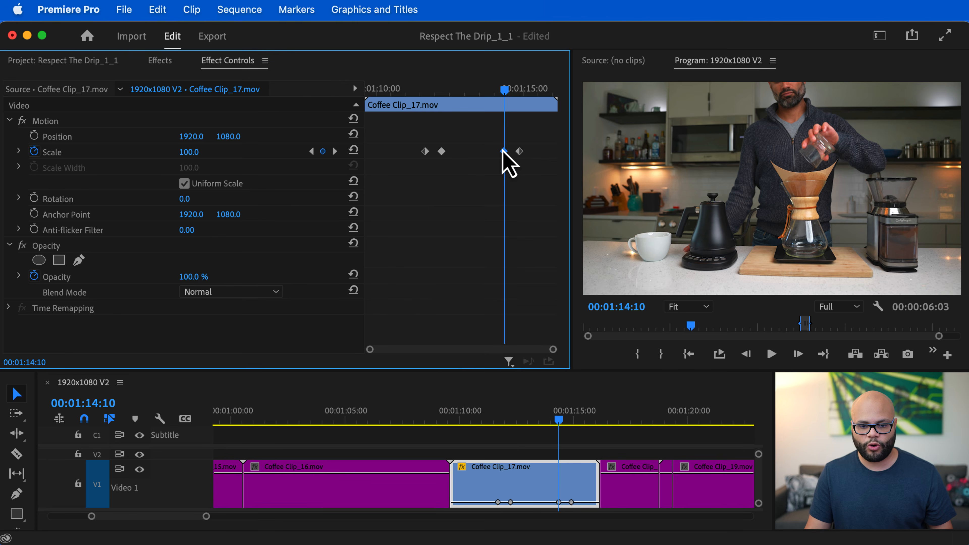
left_click(425, 92)
key("space")
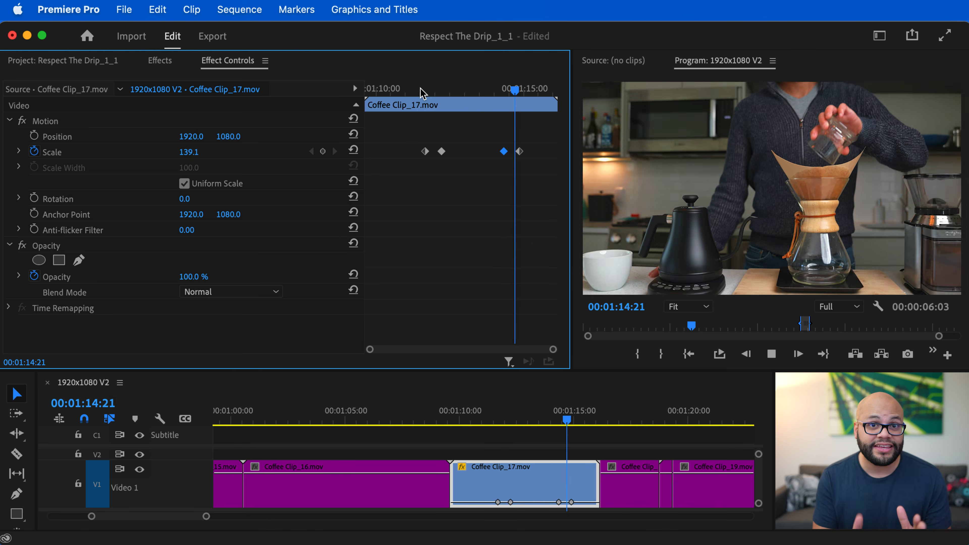
Add Position keyframes at the first two Scale keyframes, 00:01:11:20 and 00:01:12:07, and move the playhead to the third at 00:01:14:10
left_click_drag(435, 91, 419, 93)
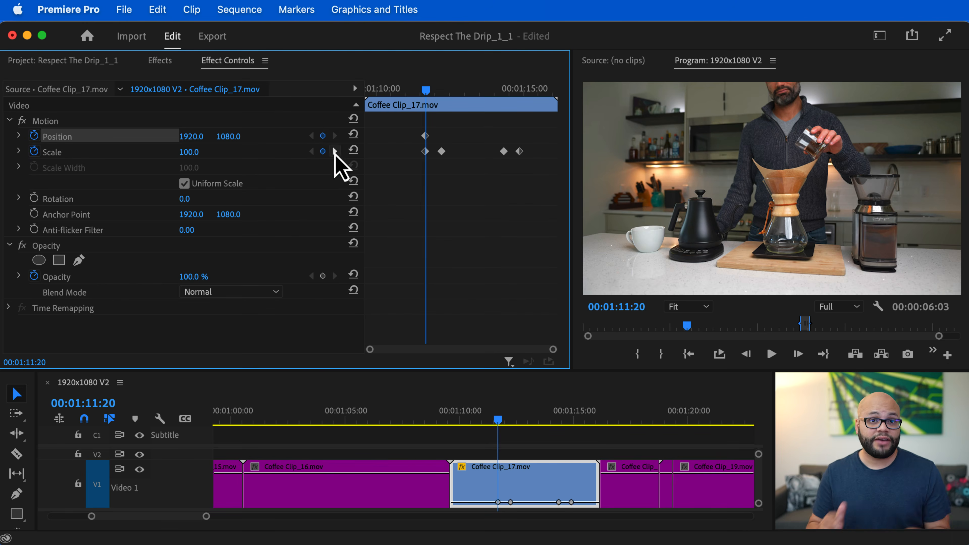
left_click(334, 152)
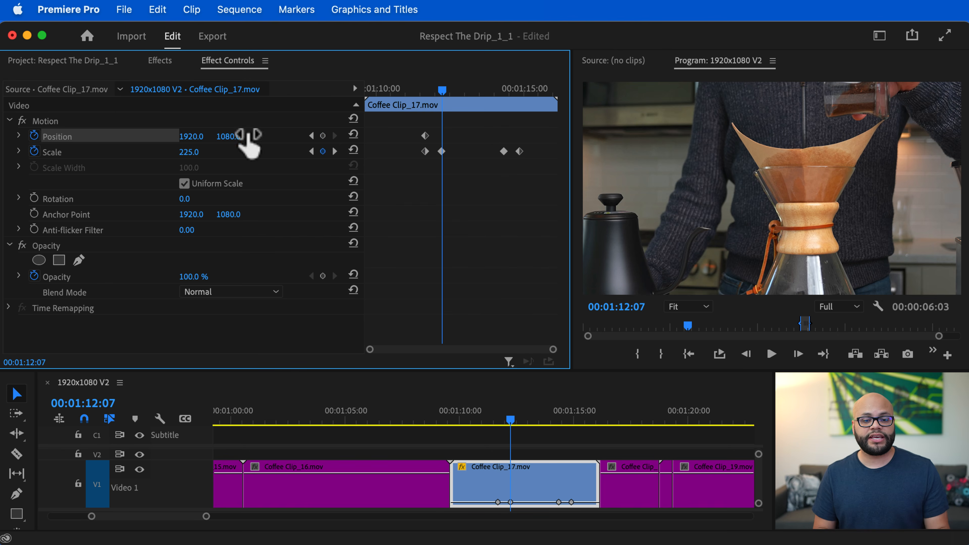
left_click_drag(443, 92, 508, 95)
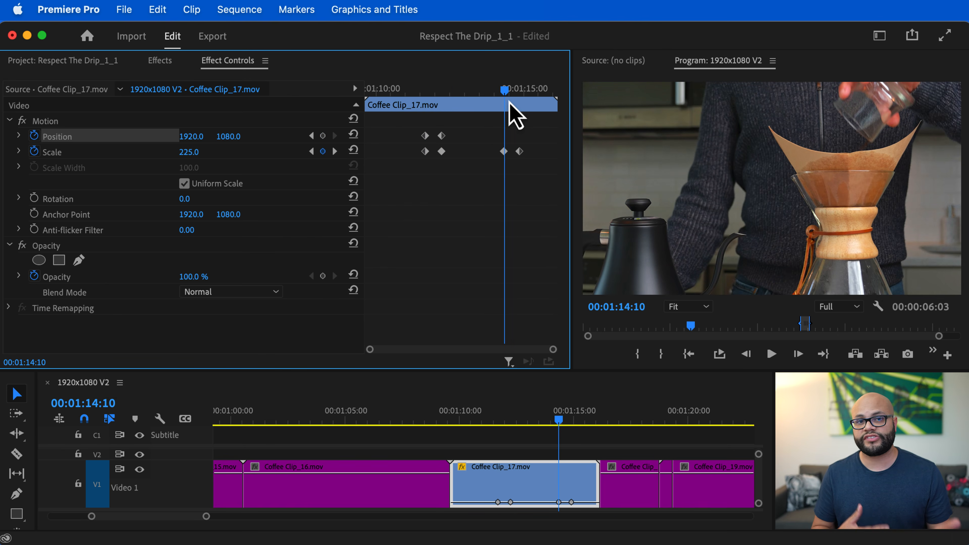
Show Motion Position keyframes on Coffee Clip_17.mov in the timeline and add Position keyframes at 00:01:14:10 and 00:01:14:26
left_click(463, 472)
right_click(463, 469)
mouse_move(493, 490)
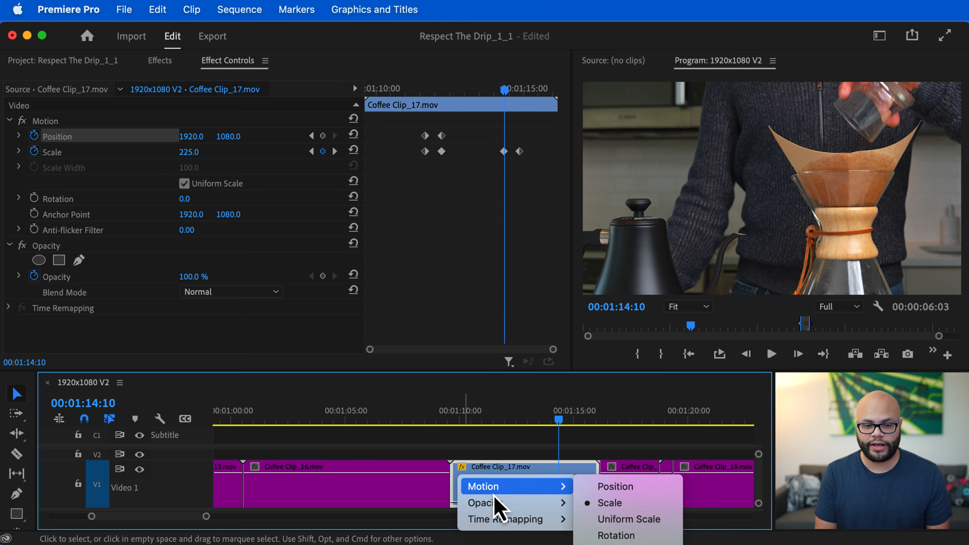
left_click(635, 491)
key("shift+k")
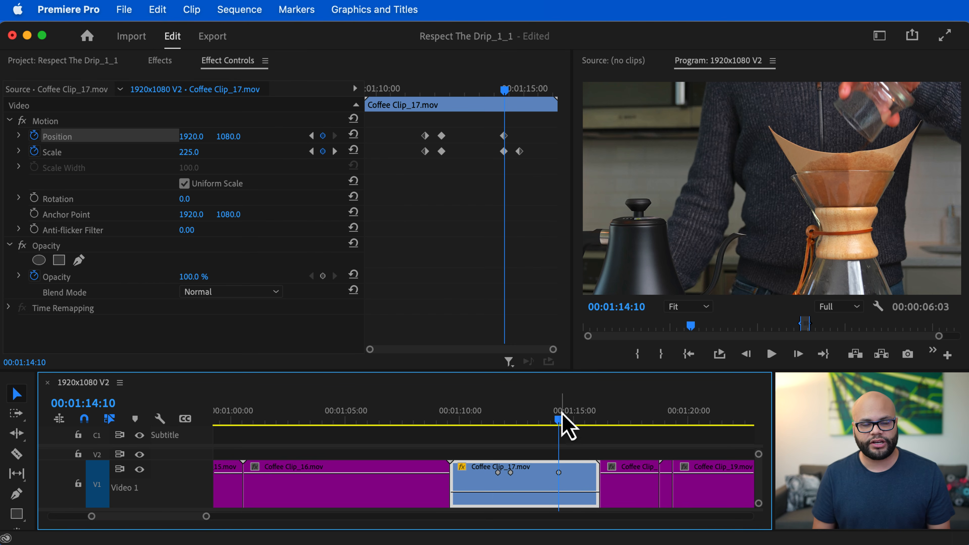
left_click_drag(560, 420, 572, 420)
left_click(311, 152)
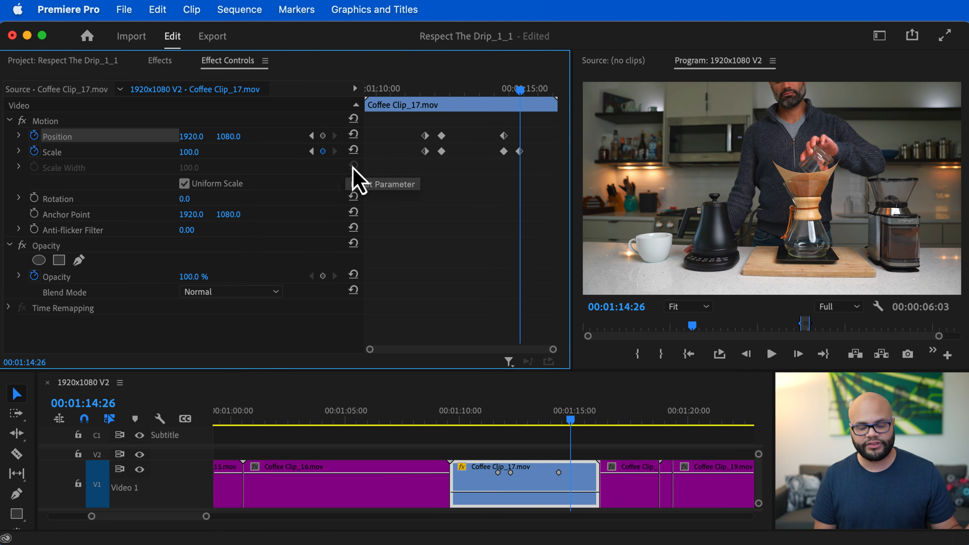
left_click(530, 481)
key("shift+k")
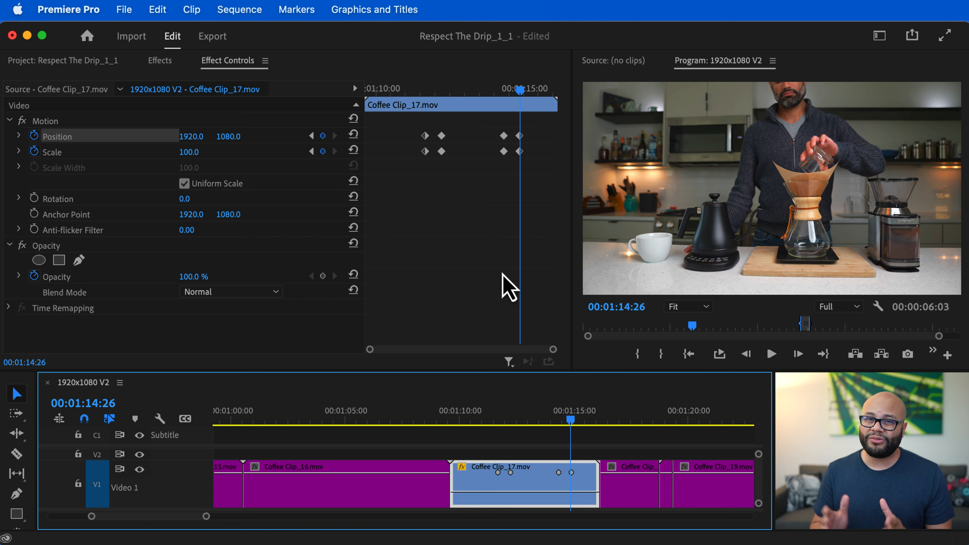
Set Position to 2379, 1232 at the 00:01:12:07 keyframe and paste it over the Position keyframe at 00:01:14:10
left_click(312, 137)
left_click(312, 136)
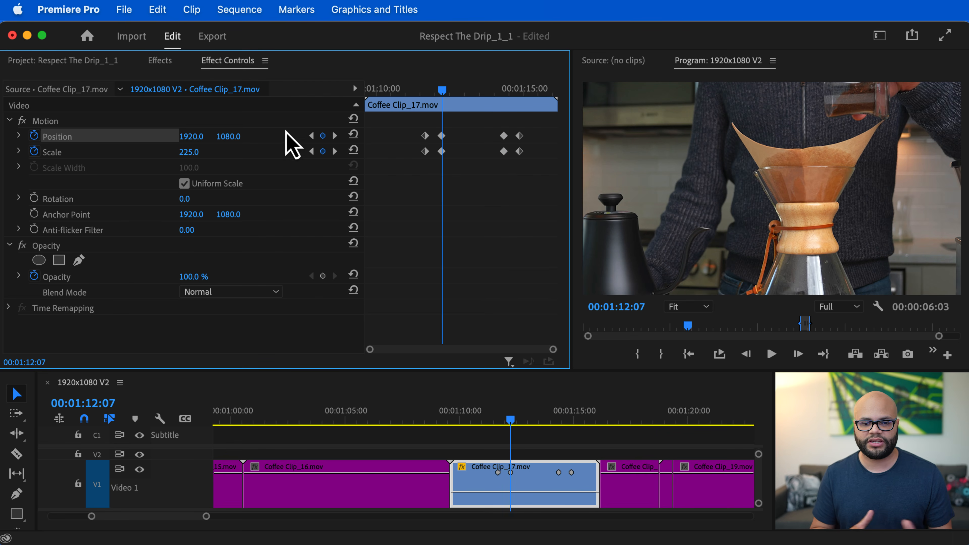
left_click_drag(228, 137, 286, 137)
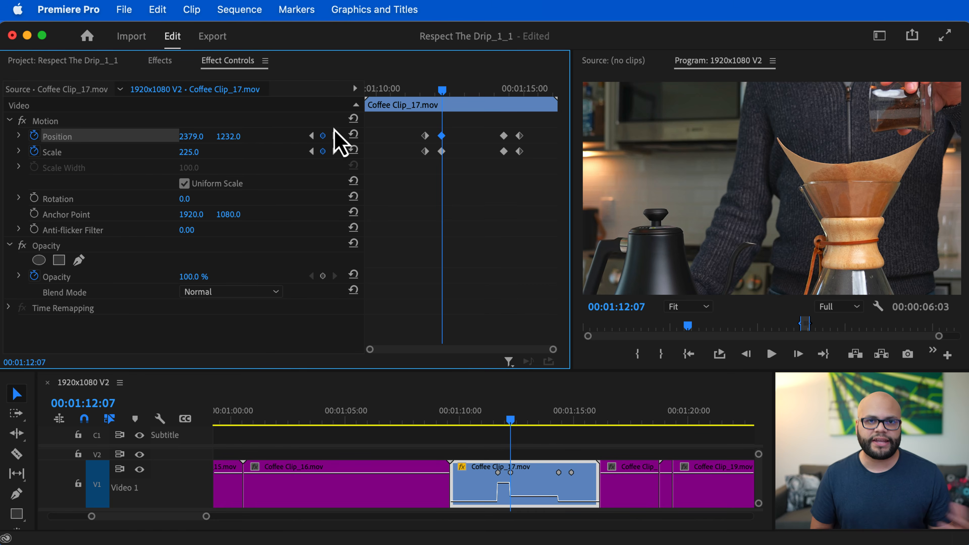
left_click(335, 136)
right_click(501, 139)
left_click(532, 212)
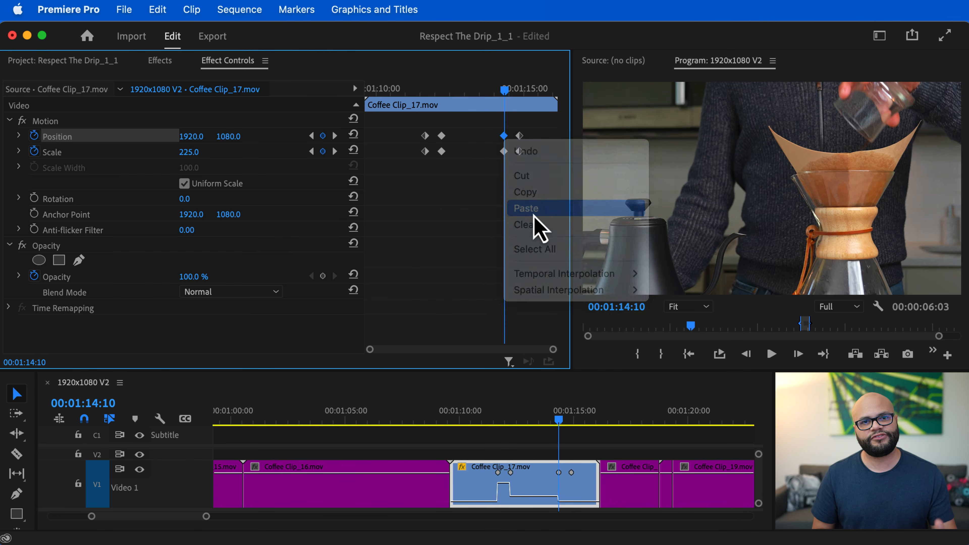
Play back the zoom animation on Coffee Clip_17.mov and scrub back to its second keyframe
left_click(421, 95)
key("space")
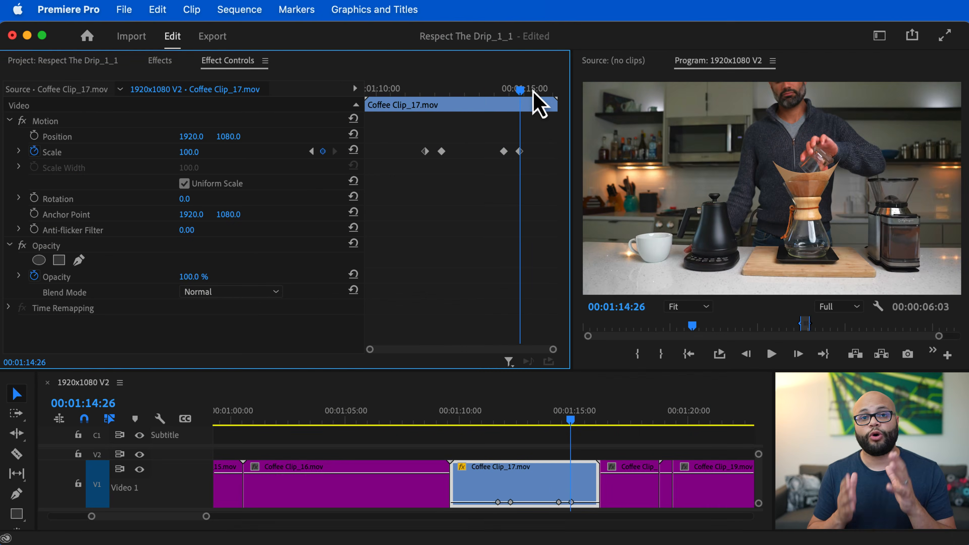
left_click_drag(532, 92, 443, 91)
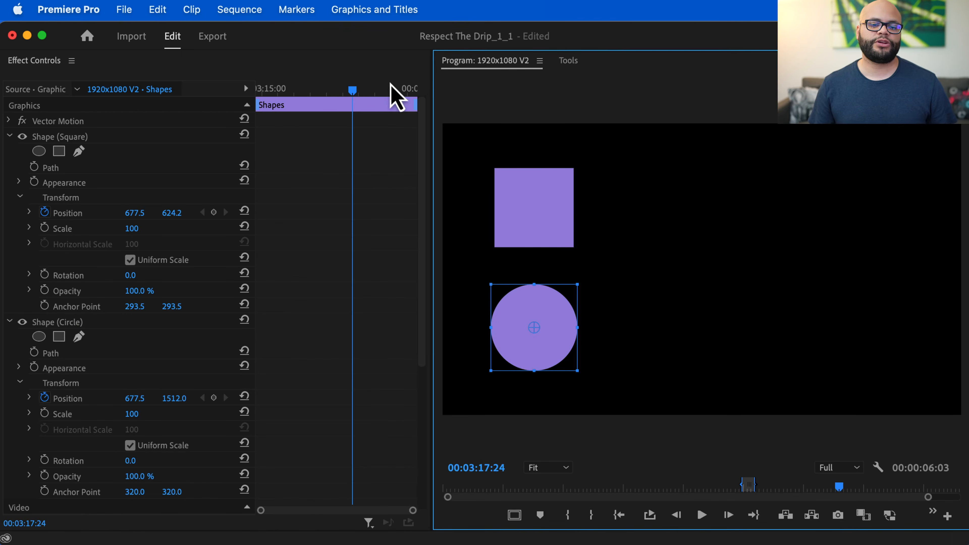
Add starting Position keyframes to the Square and Circle shapes, and set both horizontal positions to 3357.5 at 00:03:18:18
left_click_drag(351, 88, 379, 91)
left_click(214, 212)
left_click(214, 397)
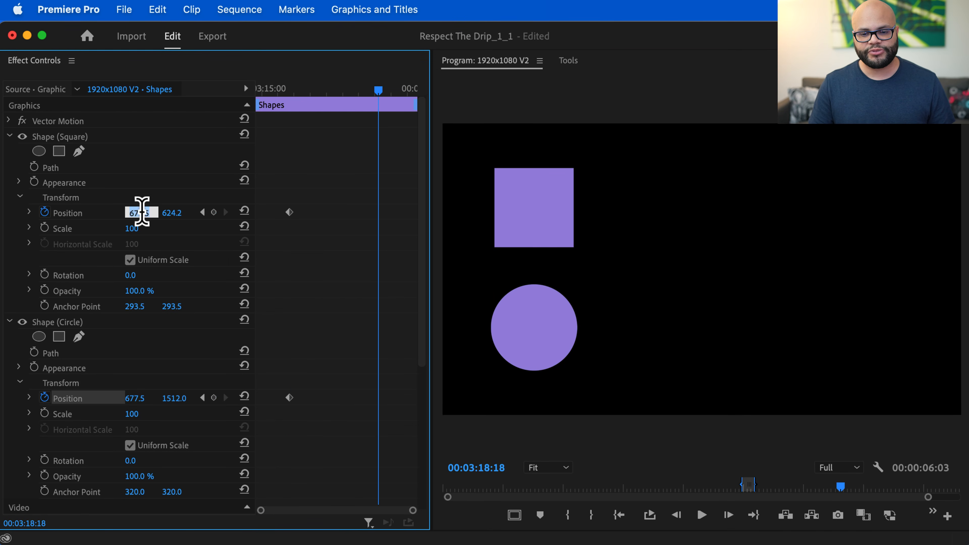
left_click_drag(139, 212, 160, 212)
left_click_drag(141, 399, 164, 398)
Scrub to 00:03:16:18 and expand the Position velocity graphs of the Square and Circle shapes
left_click_drag(379, 91, 314, 97)
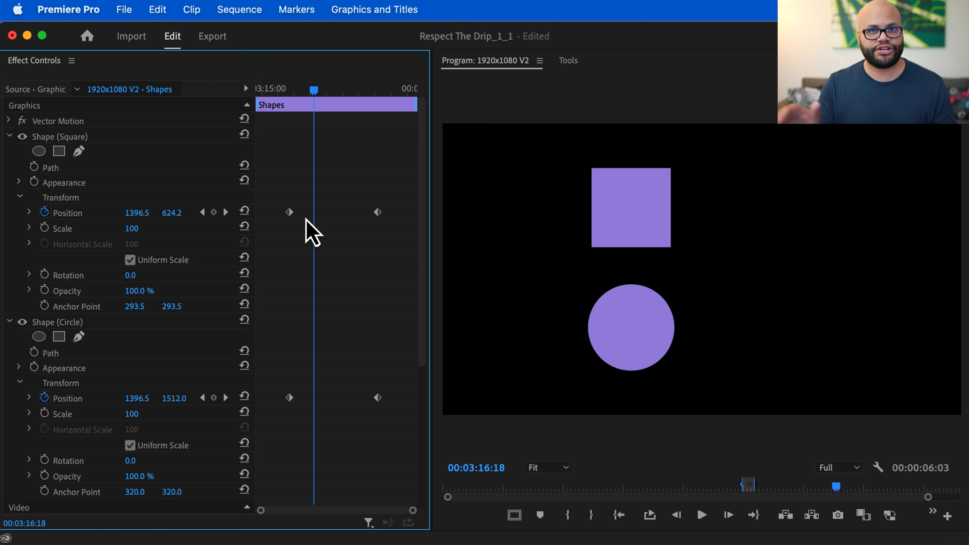
left_click(30, 212)
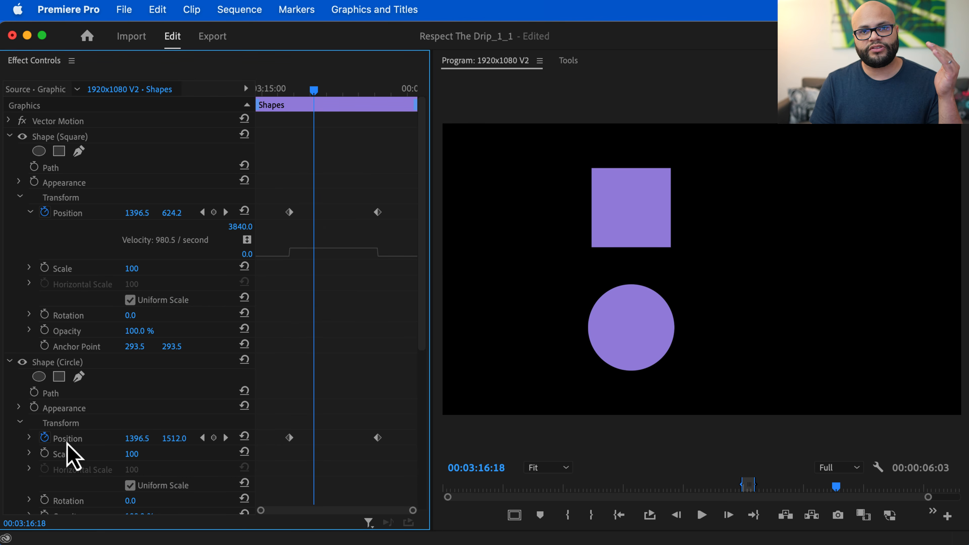
left_click(29, 438)
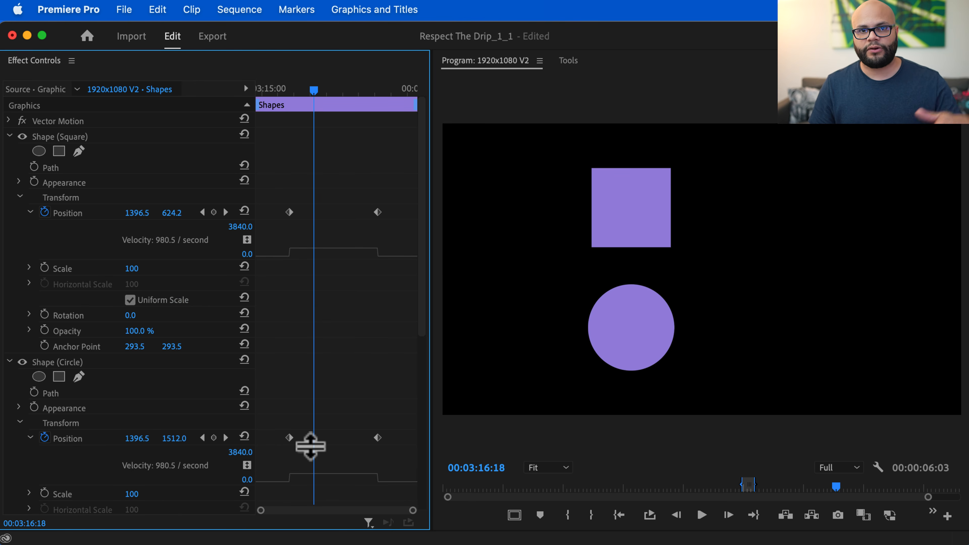
Select both Position keyframes of the Square shape and apply Ease Out and Ease In temporal interpolation
left_click_drag(391, 191, 288, 234)
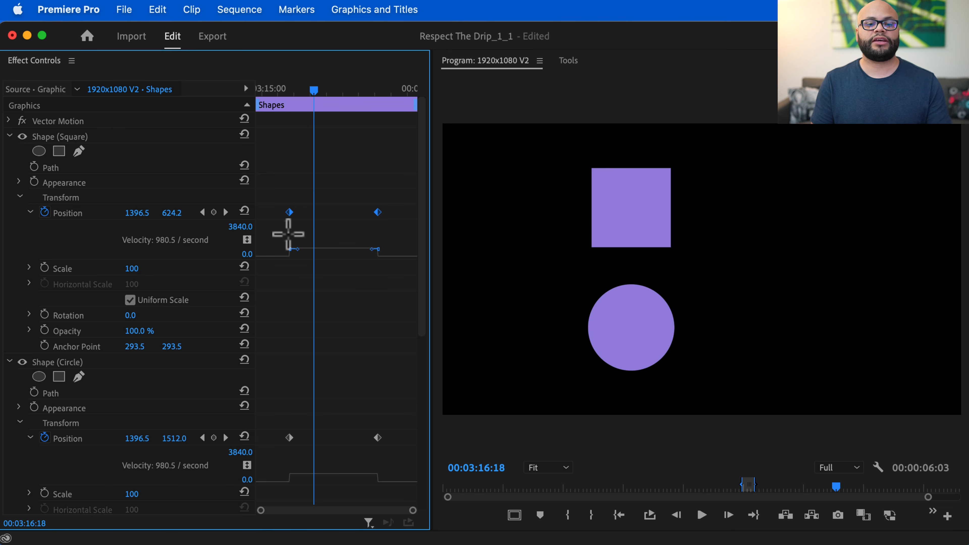
right_click(289, 218)
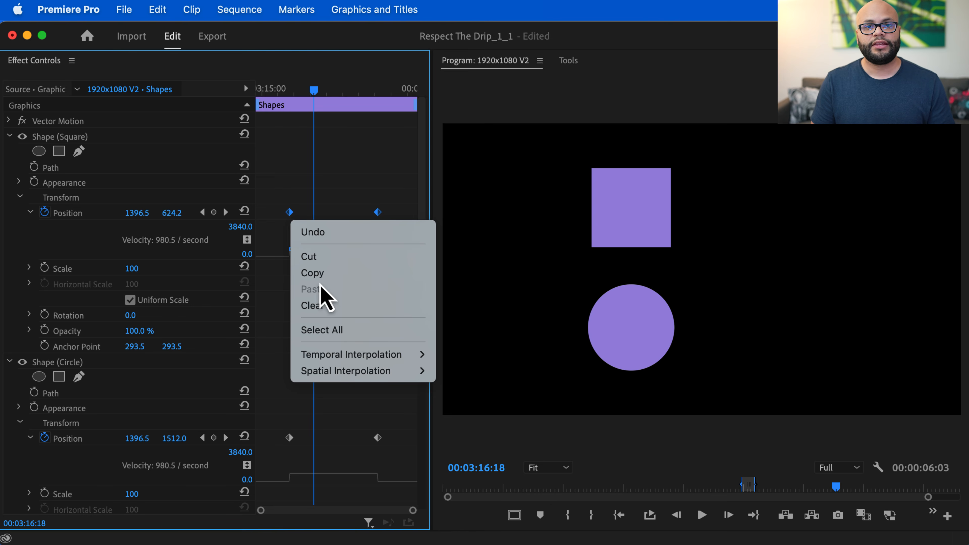
mouse_move(327, 349)
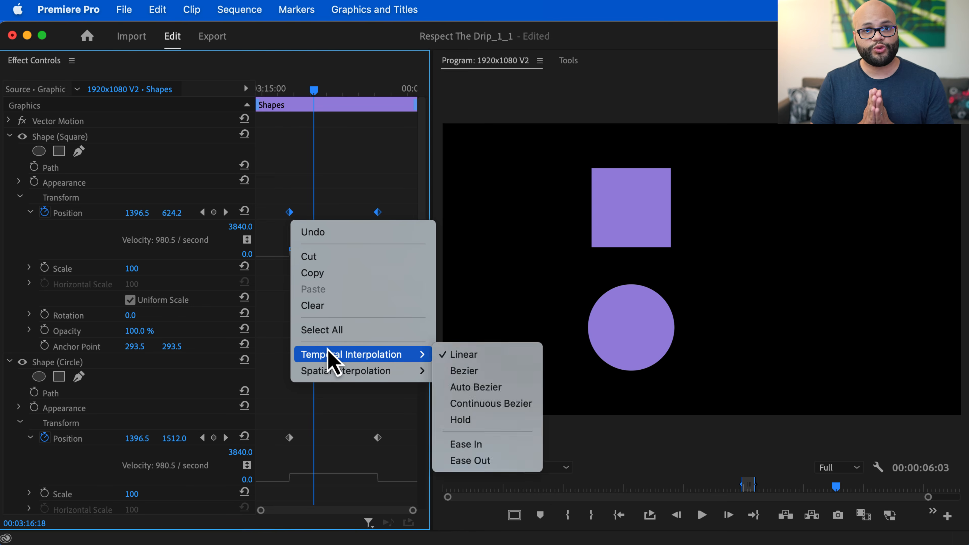
left_click(460, 460)
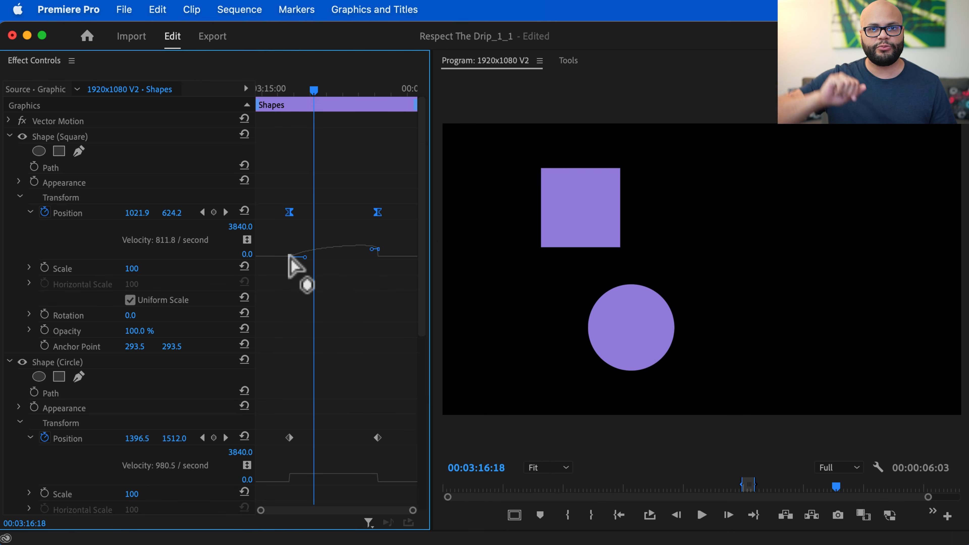
right_click(380, 218)
mouse_move(436, 356)
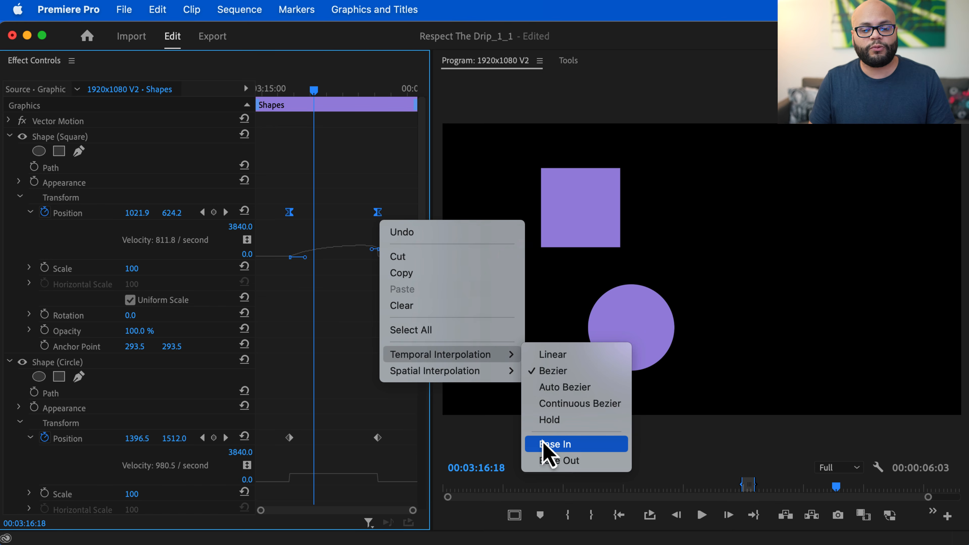
left_click(555, 444)
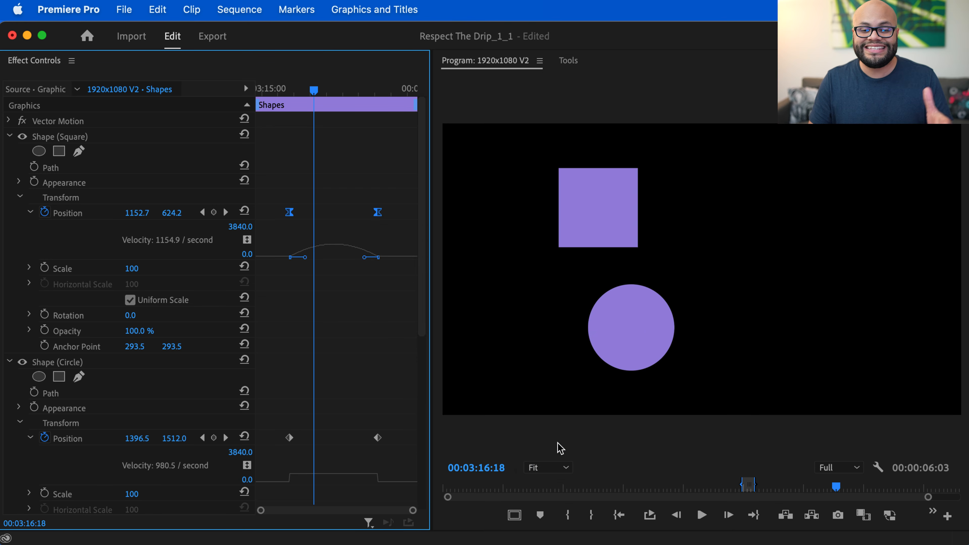
Play the Shapes animation from its start twice to compare the eased square with the linear circle
left_click(283, 87)
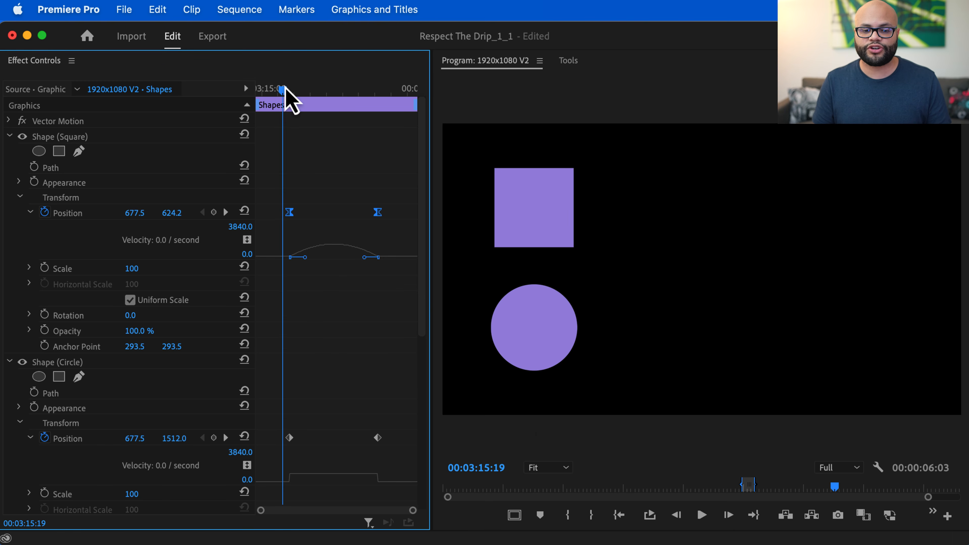
key("space")
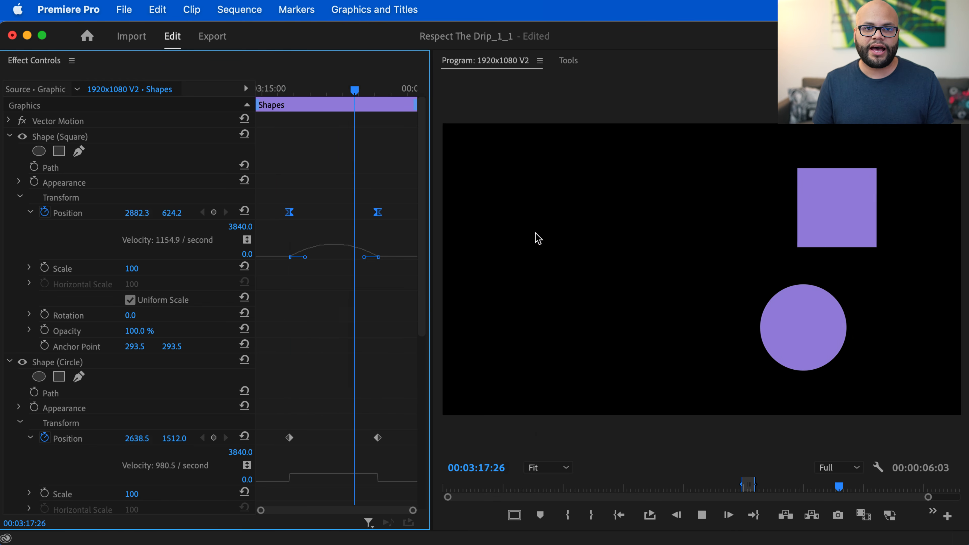
key("space")
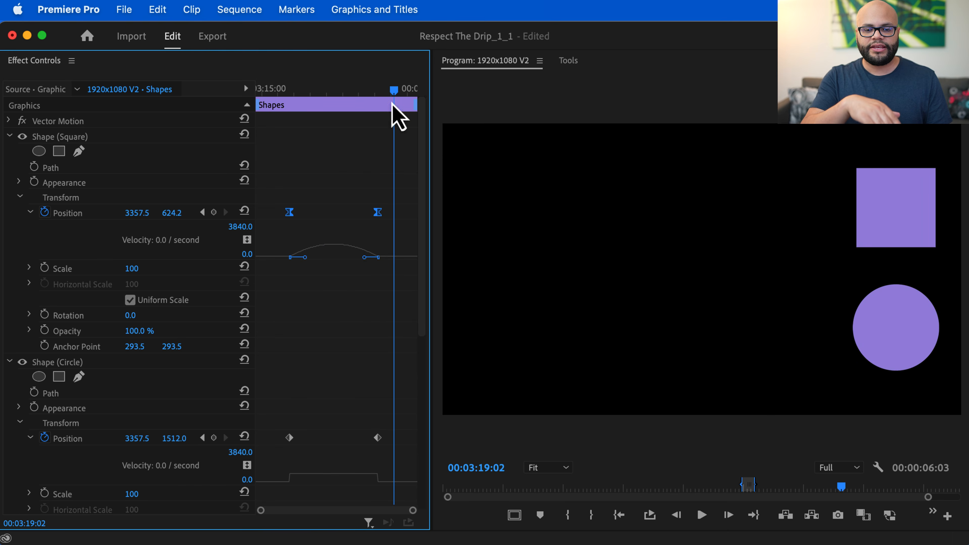
left_click(291, 92)
key("space")
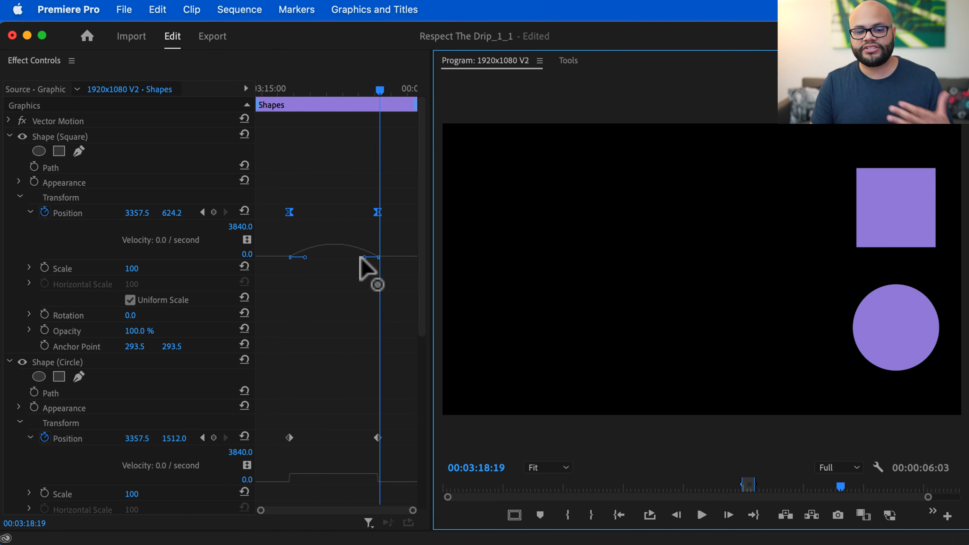
Stretch both velocity handles of the Square's Position keyframes to the midpoint between them, and enlarge the velocity graph
left_click(362, 259)
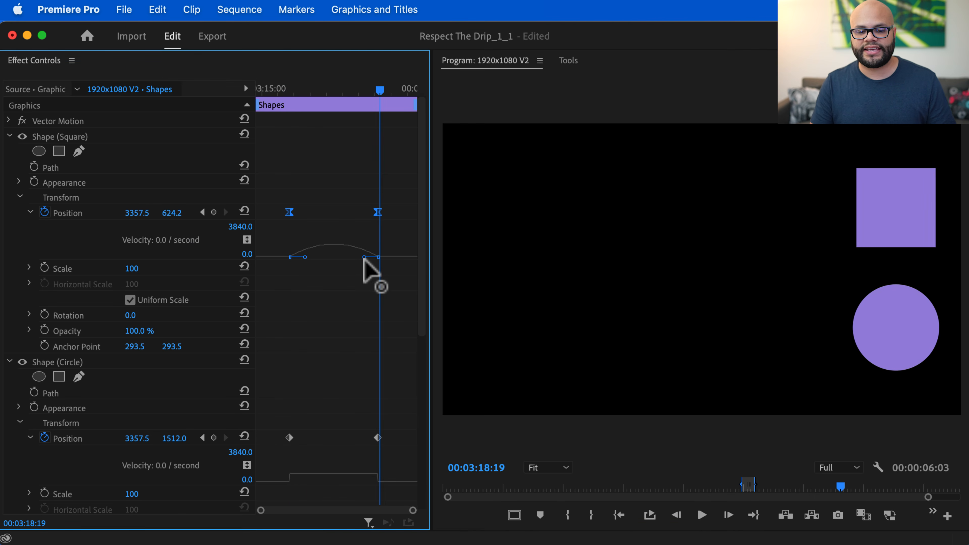
left_click_drag(361, 257, 334, 257)
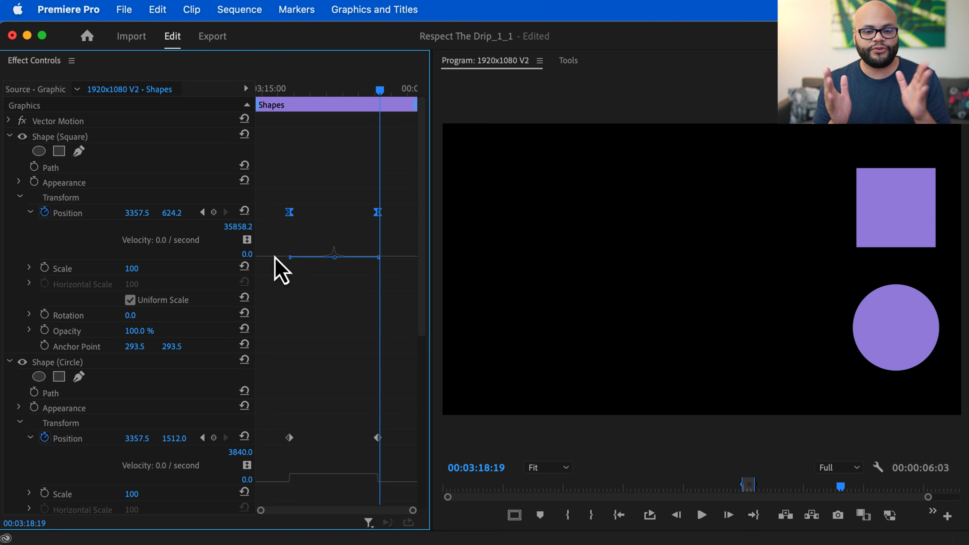
left_click_drag(275, 262, 270, 304)
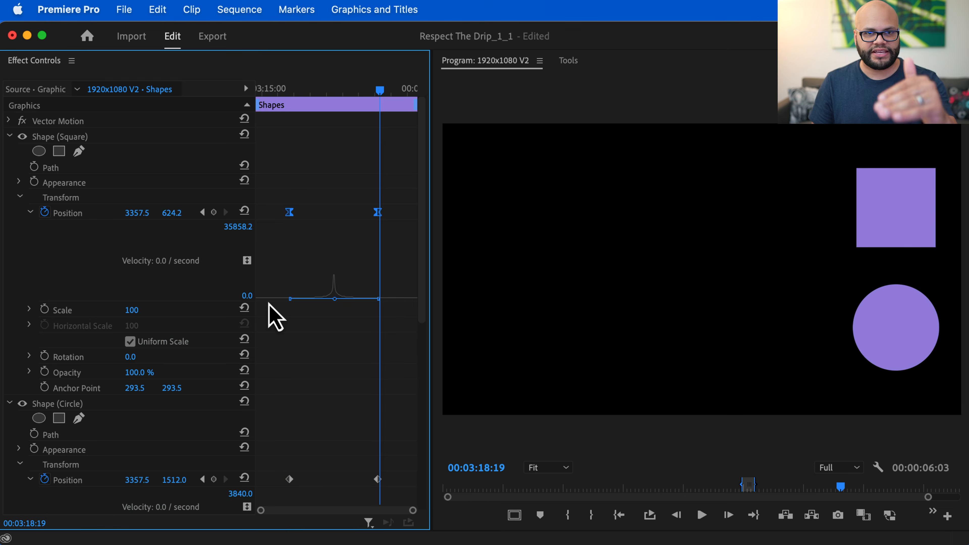
Play the Shapes animation from its start to compare the square's sharper easing with the circle's motion
left_click(287, 91)
key("space")
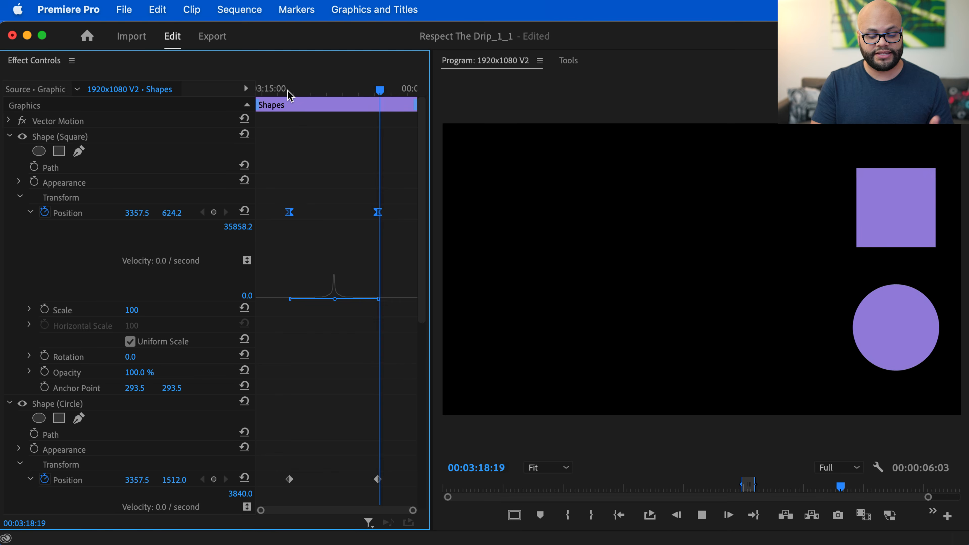
left_click(283, 90)
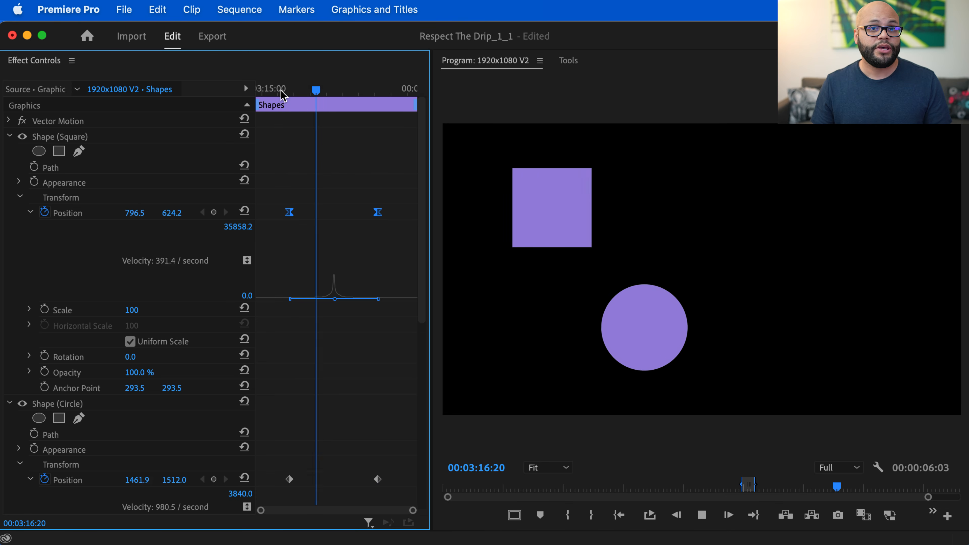
key("space")
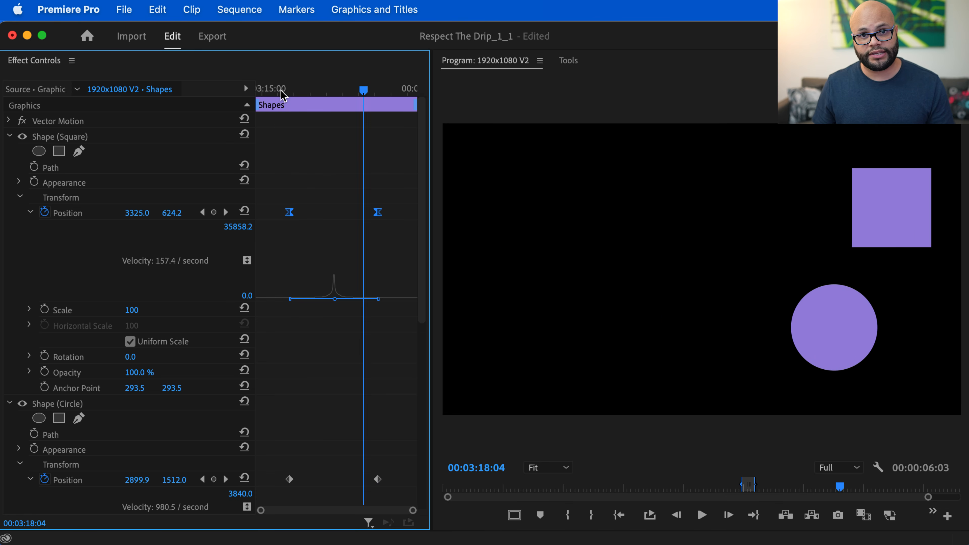
Search the keyboard shortcuts for "ease in" and check the assignments for Keyframe Temporal Interpolation Ease In and Ease Out
key("alt+super+k")
type("ease in")
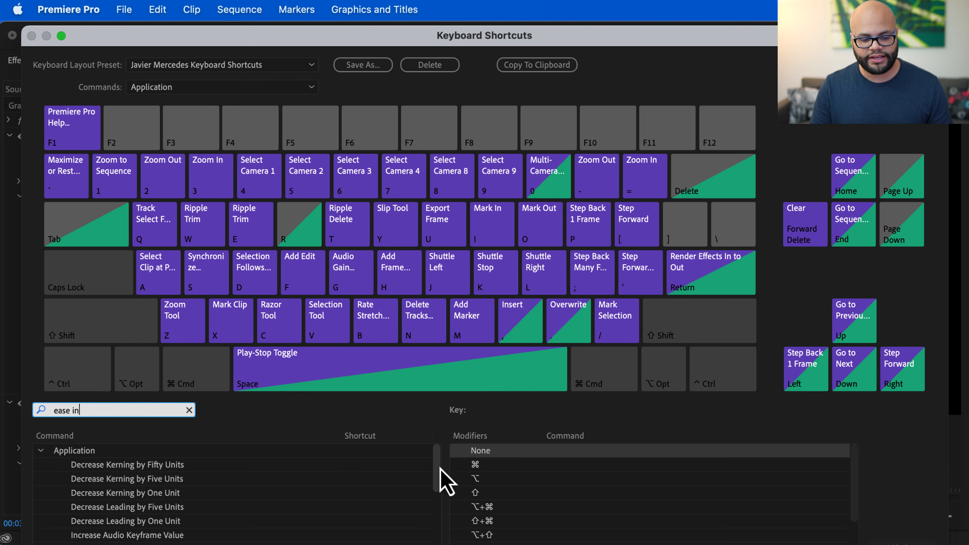
left_click_drag(439, 470, 438, 542)
left_click(166, 487)
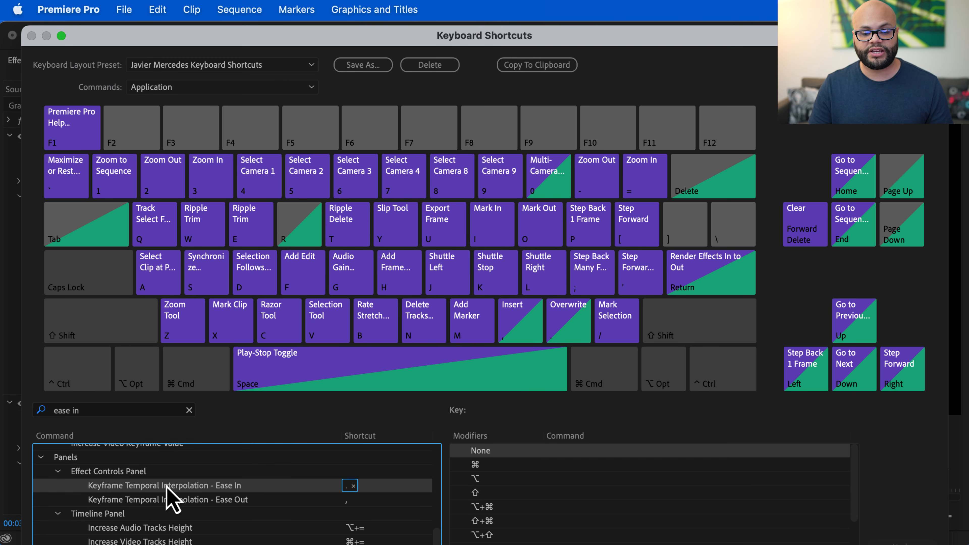
left_click(245, 503)
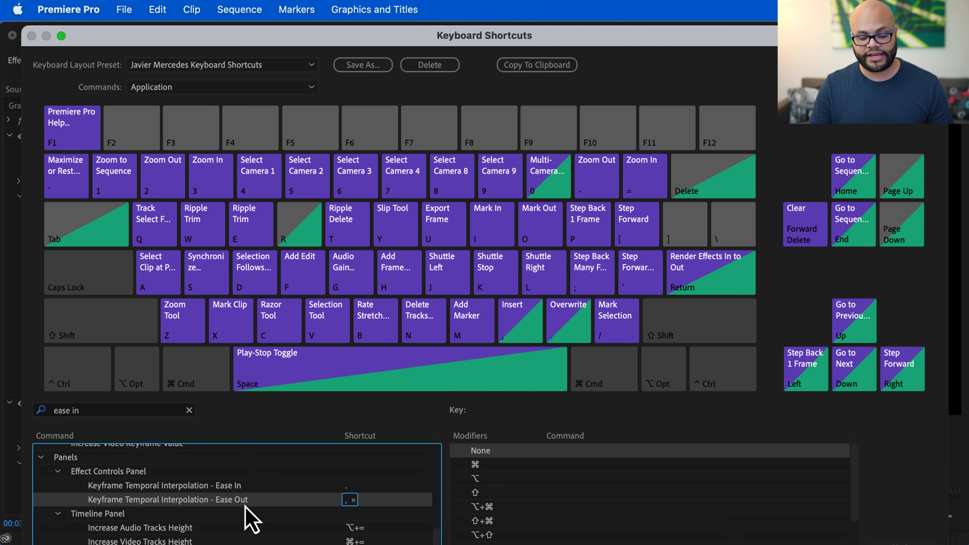
left_click(350, 487)
left_click(357, 500)
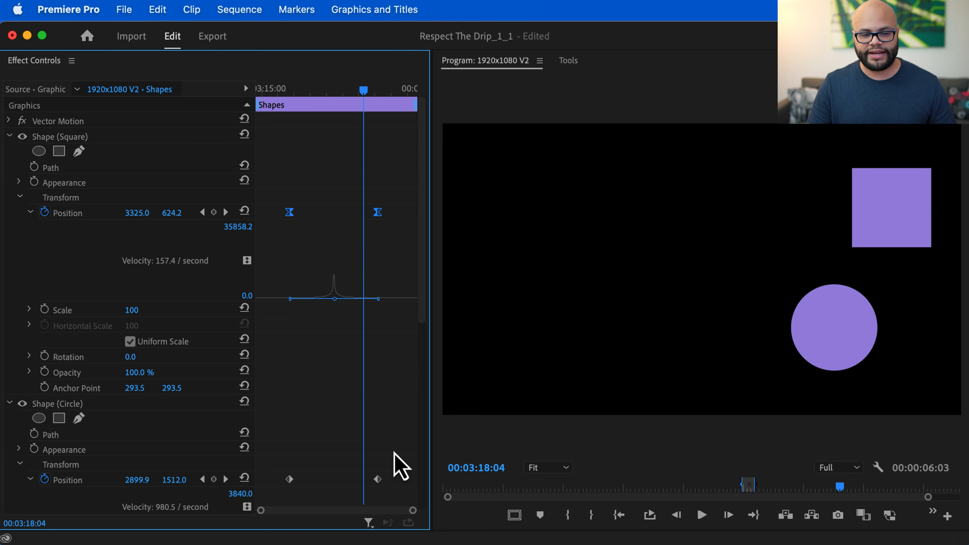
Select both Position keyframes of the Circle shape and apply Ease Out and Ease In to them
scroll(395, 465, "down", 5)
left_click_drag(396, 249, 284, 290)
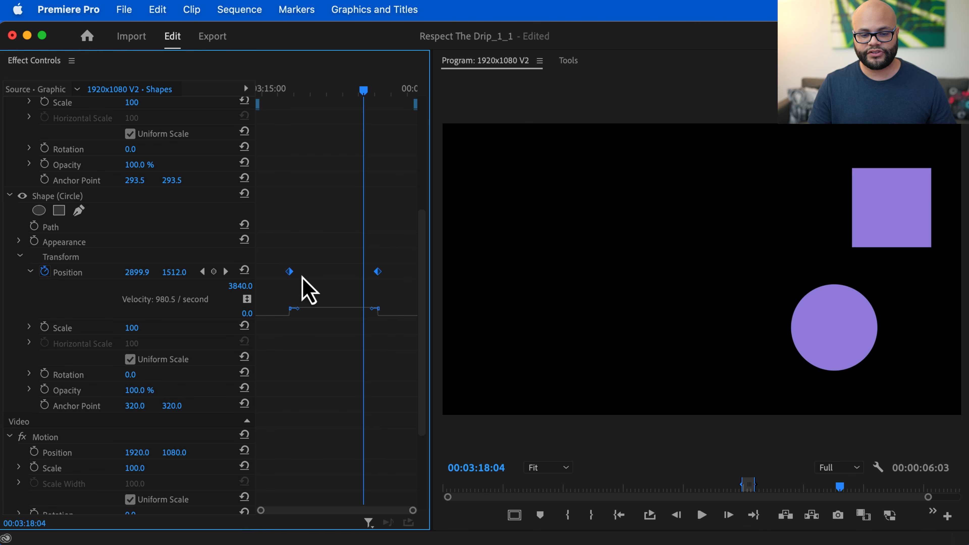
key("comma")
key("period")
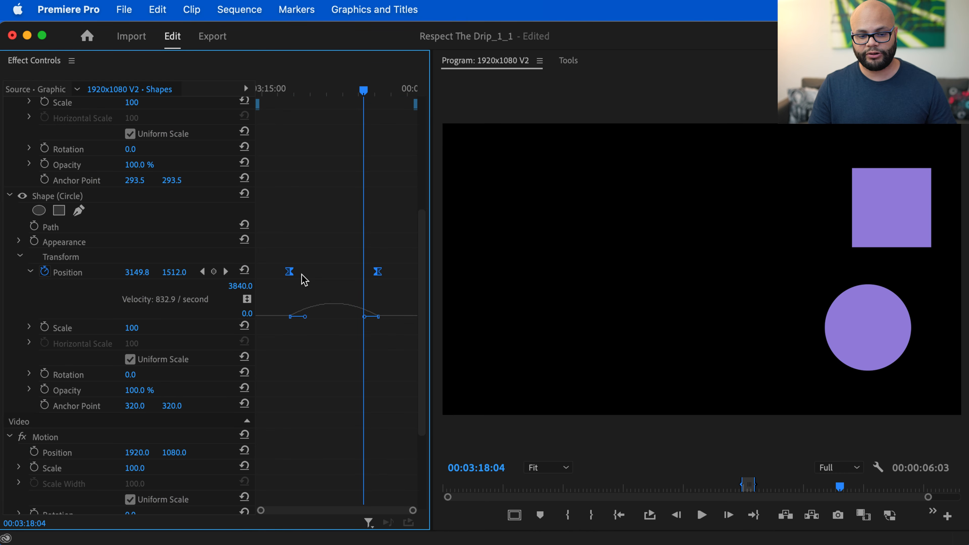
Play the Shapes animation to check the circle's eased motion
key("space")
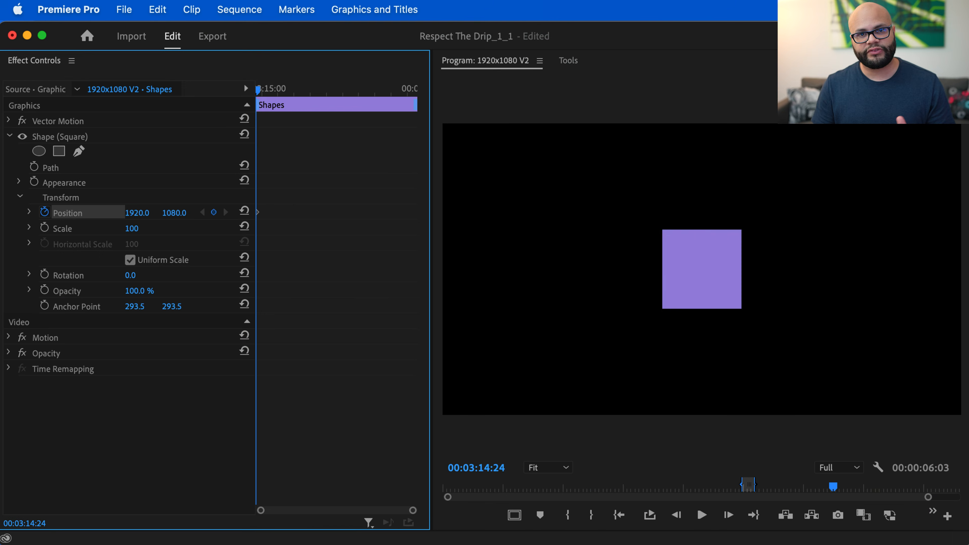
left_click_drag(137, 213, 168, 213)
key("super+z")
key("super+z")
Add a Square Position keyframe 20 frames in, at 00:03:15:14, moving the square to the frame's upper right at 3368, 400
key("shift+Right")
key("shift+Right")
key("shift+Right")
key("shift+Right")
left_click_drag(176, 212, 206, 212)
Add three more Position keyframes at 20-frame intervals, moving the square to the upper left, the lower left and back to the default centre
key("shift+Right")
key("shift+Right")
key("shift+Right")
key("shift+Right")
key("shift+Right")
key("shift+Right")
key("shift+Right")
key("shift+Right")
key("shift+Right")
key("shift+Right")
key("shift+Right")
key("shift+Right")
left_click(244, 211)
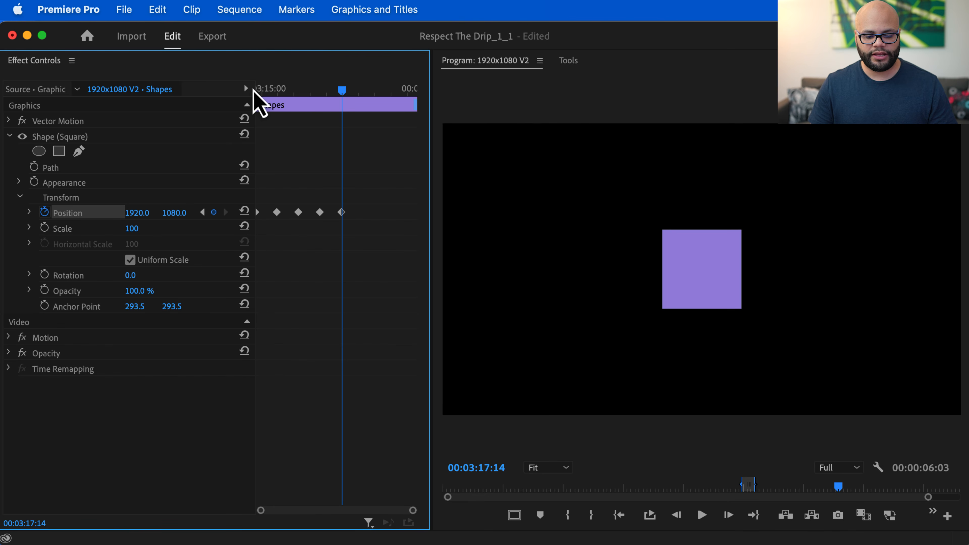
Play the square's multi-keyframe movement from the start of the Shapes clip
left_click_drag(261, 90, 245, 89)
key("space")
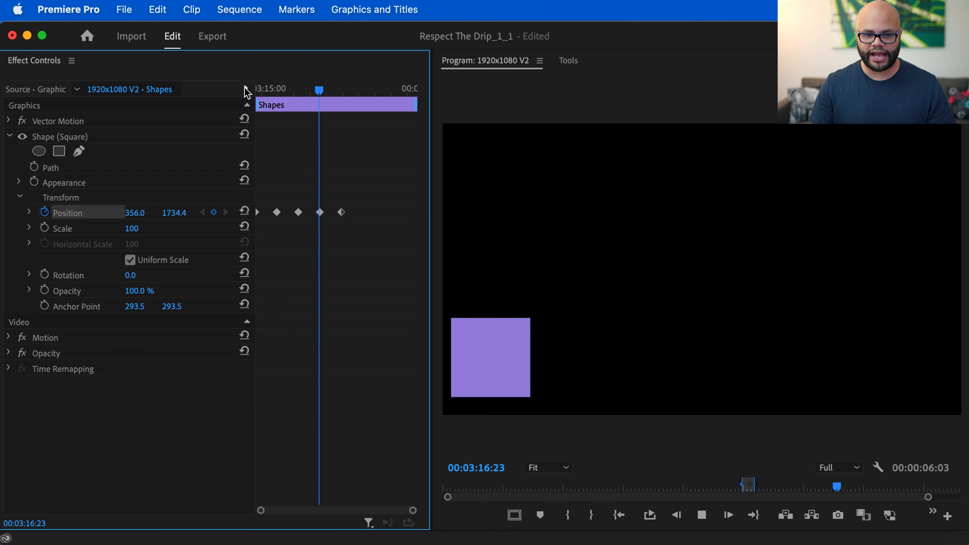
key("space")
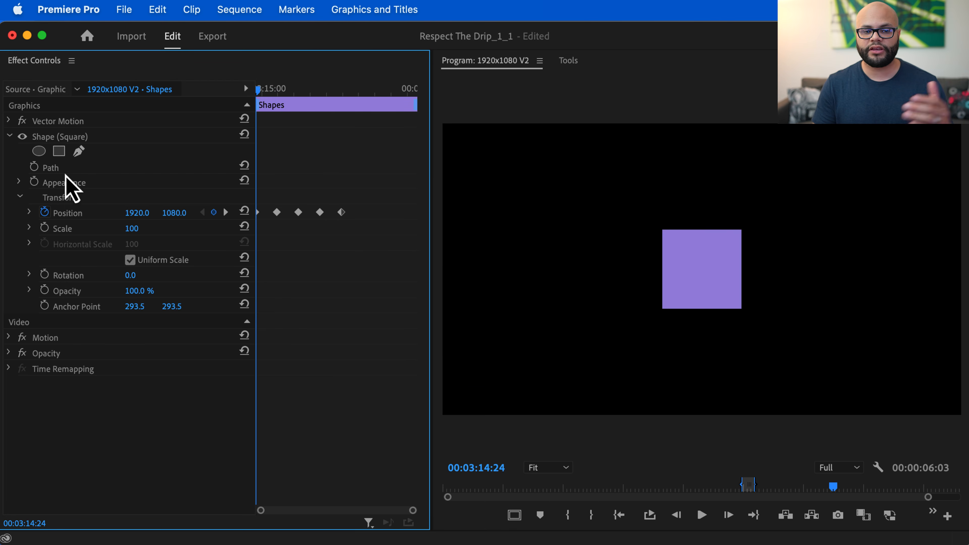
Display the Square's motion path and check the Spatial Interpolation options of its Position keyframes
left_click(49, 139)
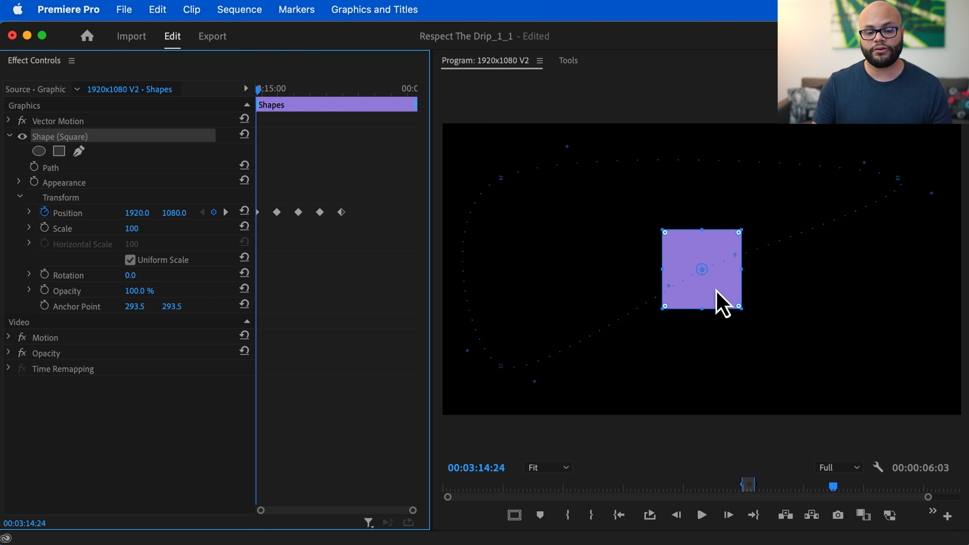
right_click(299, 212)
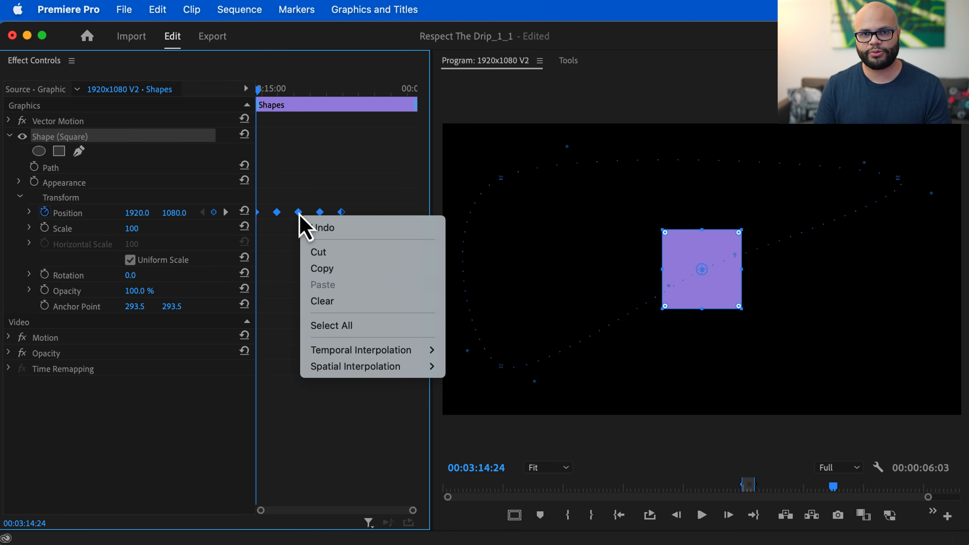
mouse_move(376, 372)
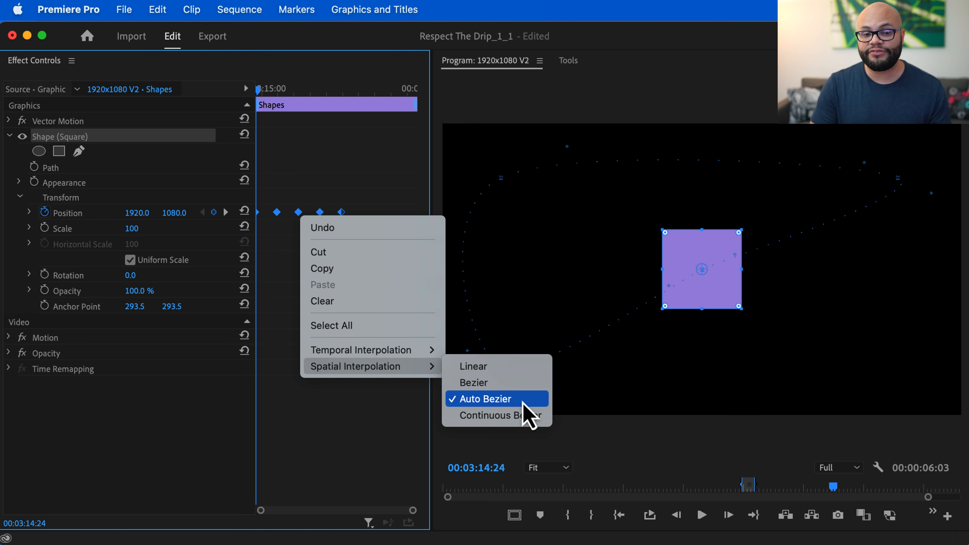
left_click(466, 415)
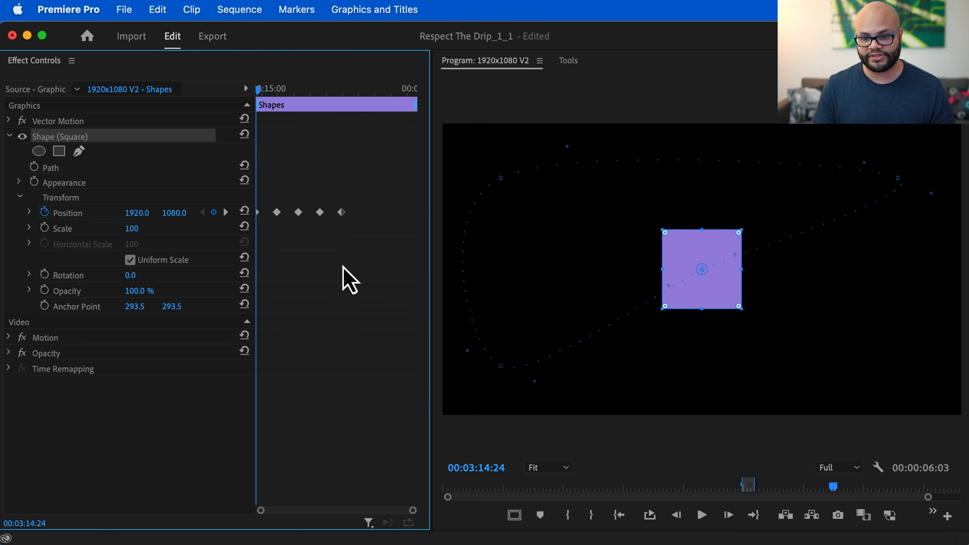
Bend the Square's motion path with the direction handle of its upper-left keyframe, and check that keyframe's Spatial Interpolation options
left_click(225, 212)
left_click_drag(567, 146, 433, 245)
right_click(298, 213)
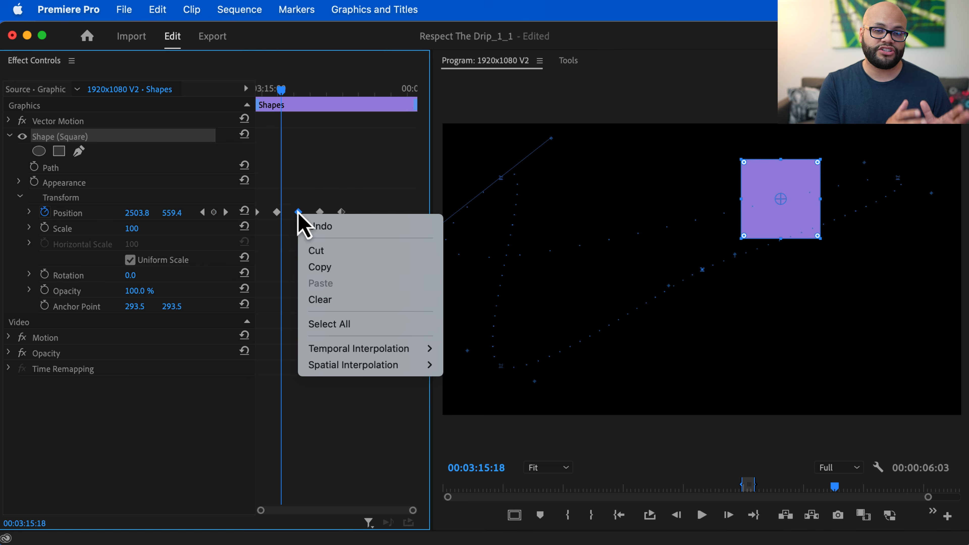
mouse_move(344, 363)
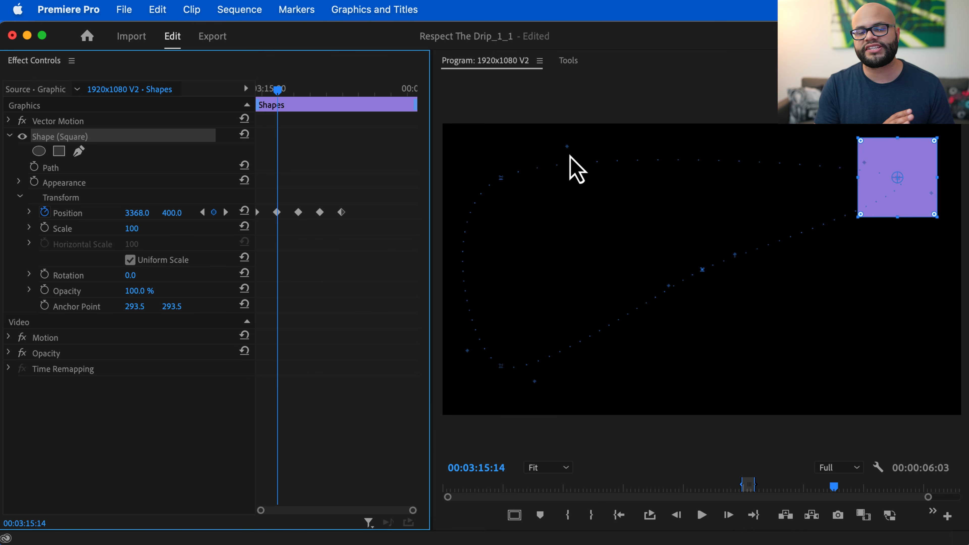
Swing the upper-left keyframe's direction handle around its path point to try different curves on both sides
left_click_drag(567, 148, 419, 242)
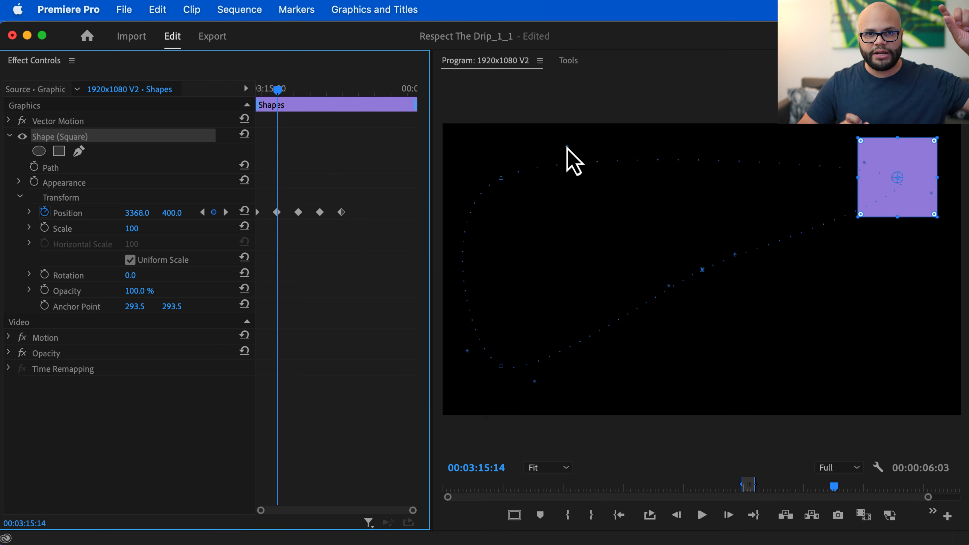
left_click(566, 147)
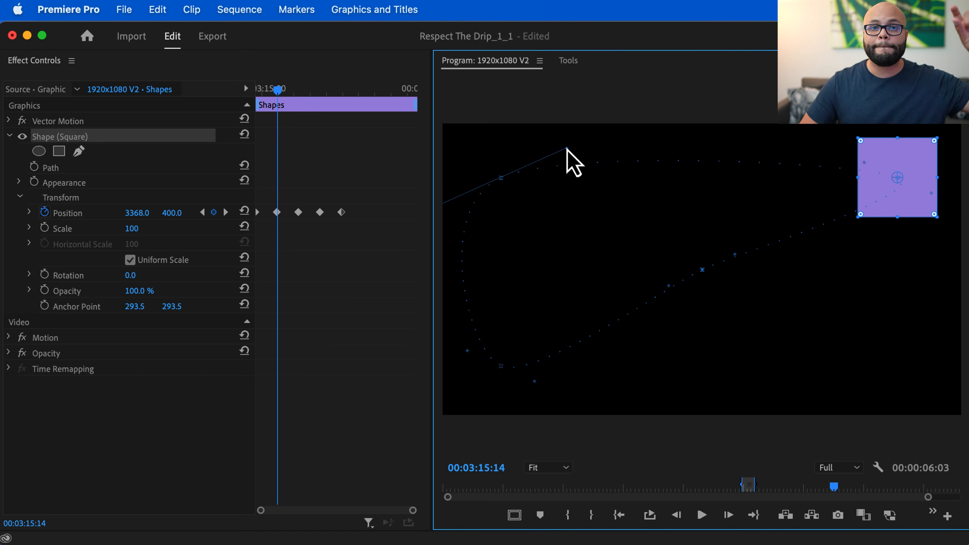
left_click_drag(564, 147, 620, 257)
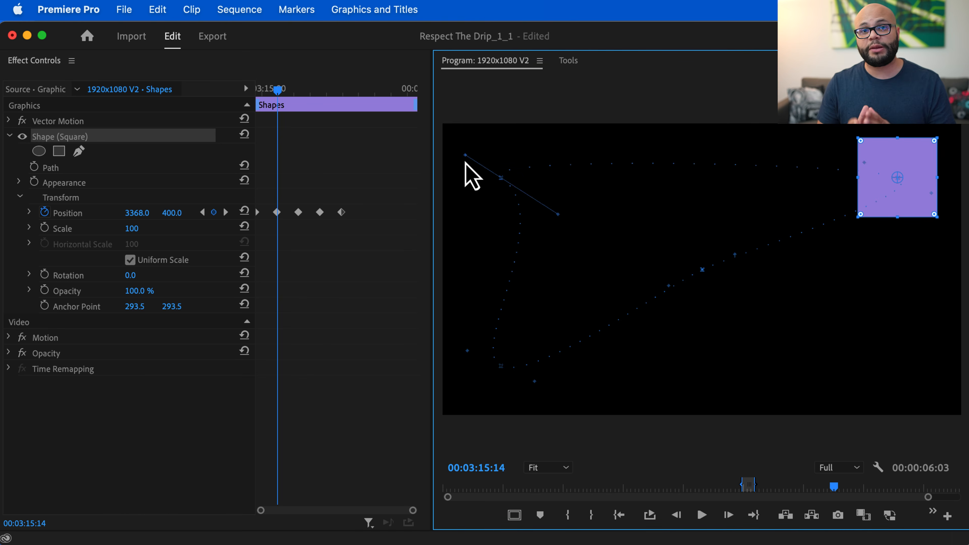
Set the third Position keyframe's Spatial Interpolation to Bezier and bend one of its direction handles independently of the other
right_click(298, 211)
mouse_move(353, 364)
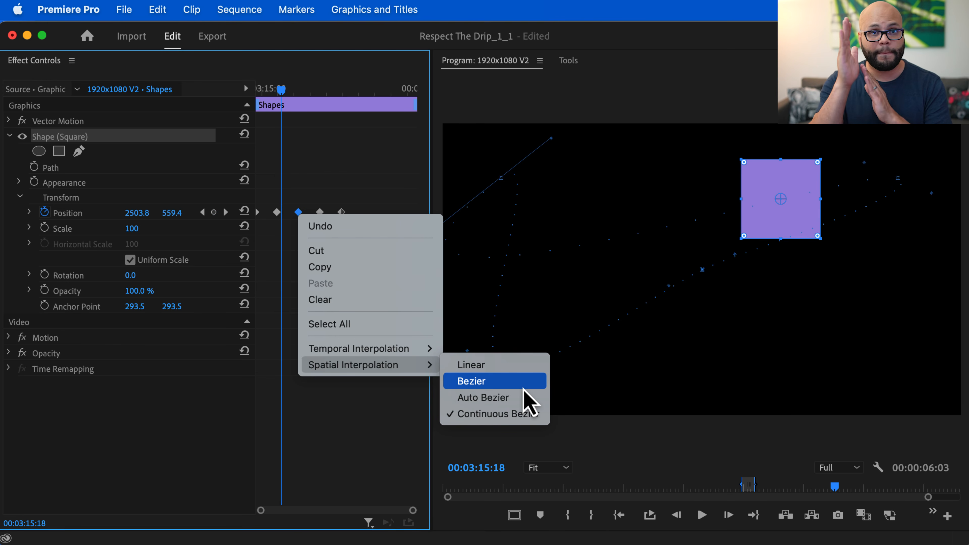
left_click(512, 386)
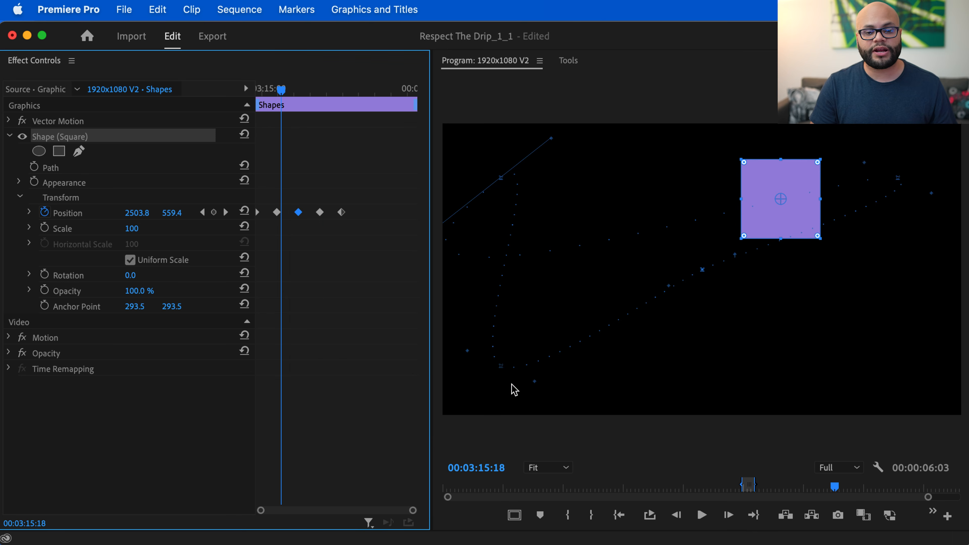
left_click(550, 140)
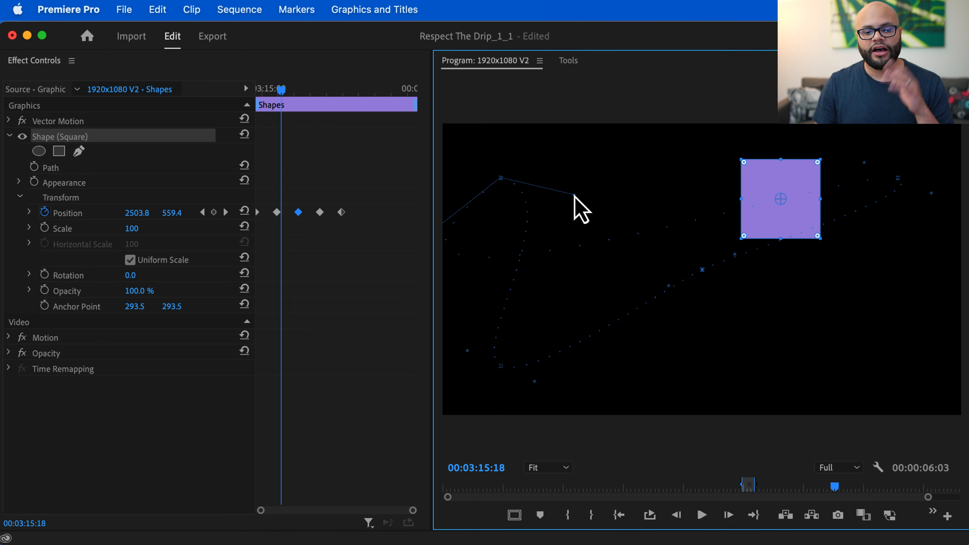
Undo the last keyframe change and set the Spatial Interpolation of all the Square's Position keyframes to Linear
mouse_move(344, 94)
left_mouse_down()
mouse_move(319, 95)
mouse_move(338, 95)
mouse_move(321, 97)
mouse_move(329, 97)
left_mouse_up()
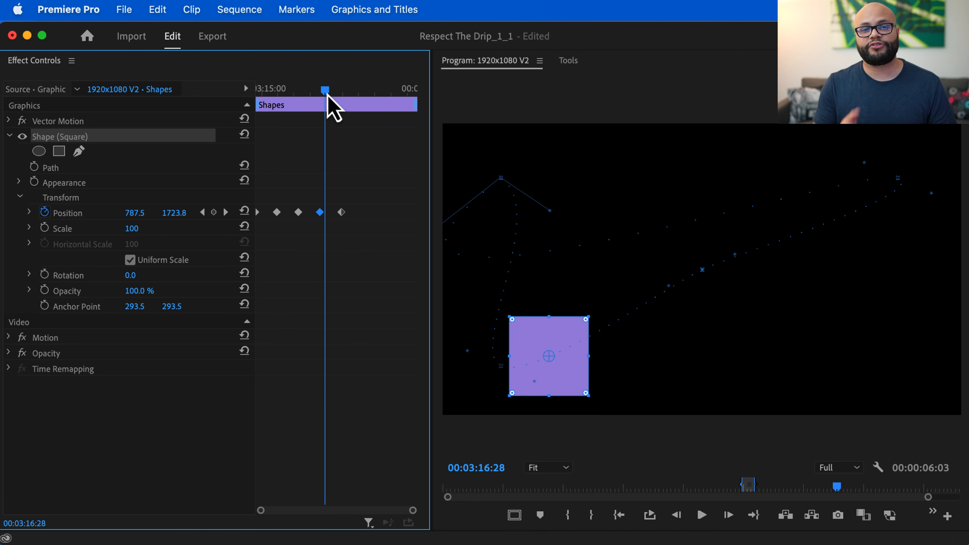
key("super+z")
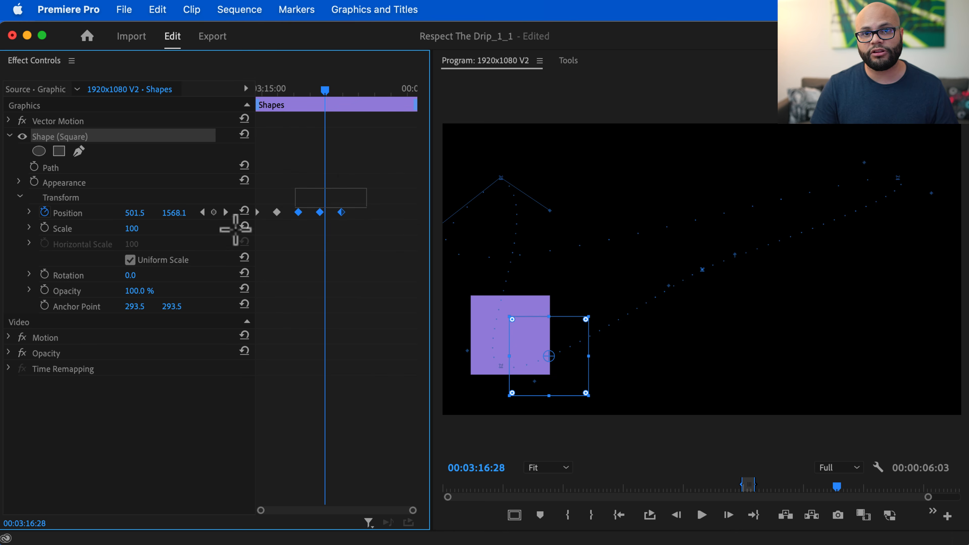
right_click(320, 212)
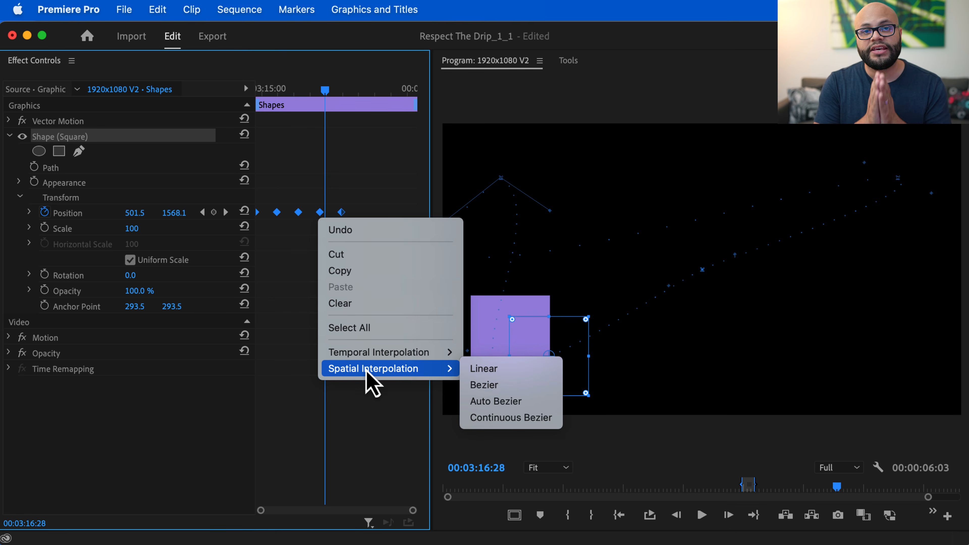
left_click(474, 372)
mouse_move(324, 90)
left_mouse_down()
mouse_move(238, 98)
mouse_move(327, 91)
left_mouse_up()
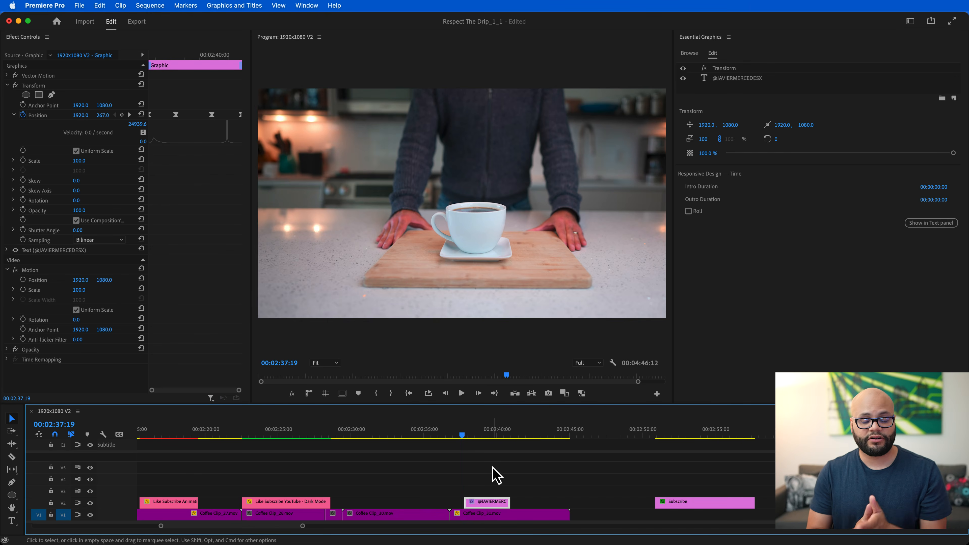
Play the social-handle title graphic, and set its Intro Duration to 00:00:01:03 and its Outro Duration to 00:00:01:04
key("space")
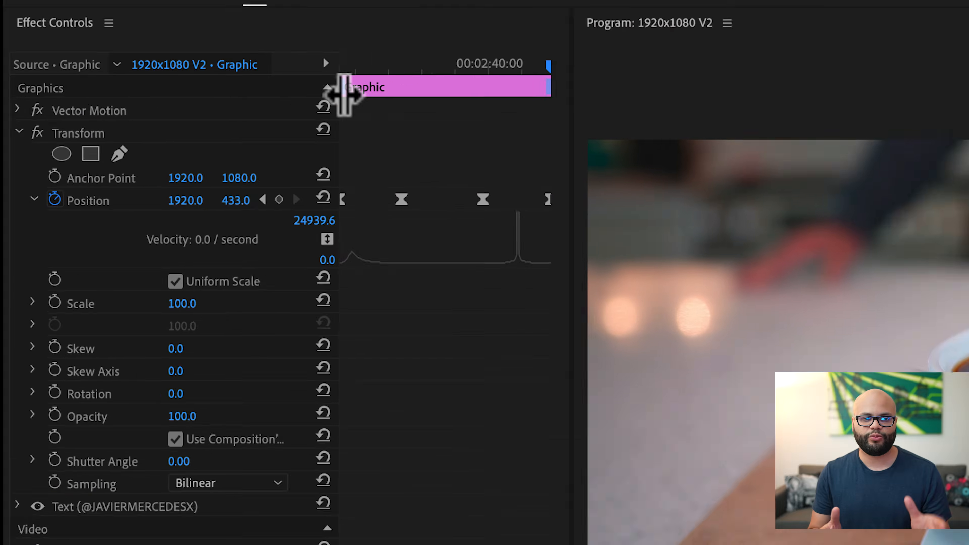
left_click_drag(150, 68, 170, 72)
left_click_drag(425, 112, 451, 109)
left_click_drag(601, 91, 520, 93)
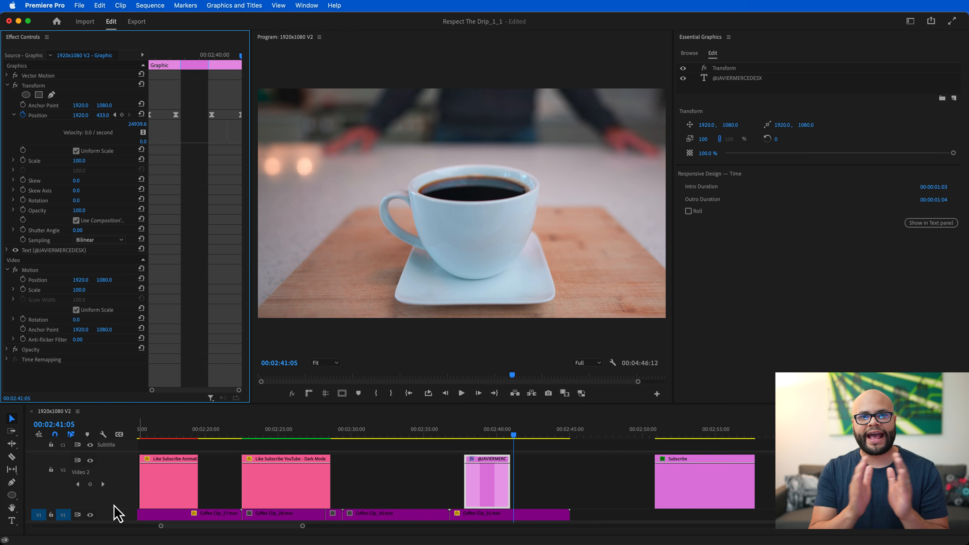
Extend the start of the social-handle graphic back to the beginning of the coffee clip beneath it, and play its intro animation
key("equal")
left_click(503, 476)
key("equal")
key("equal")
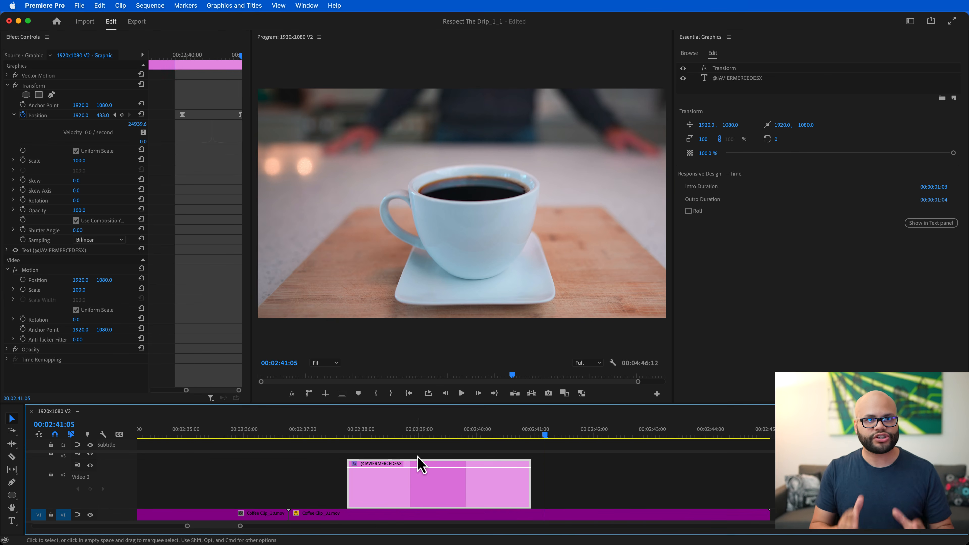
left_click(165, 262)
key("minus")
left_click_drag(348, 491, 288, 488)
left_click(282, 430)
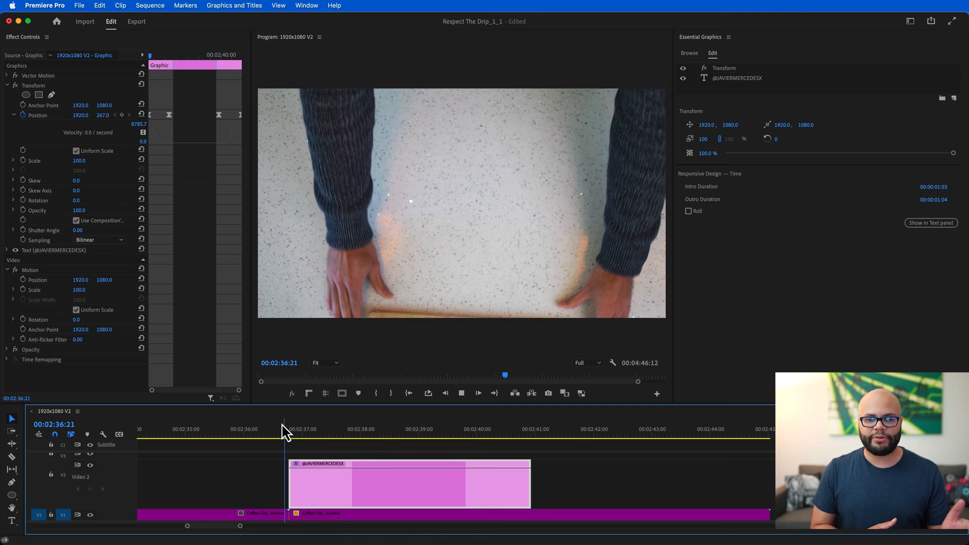
key("space")
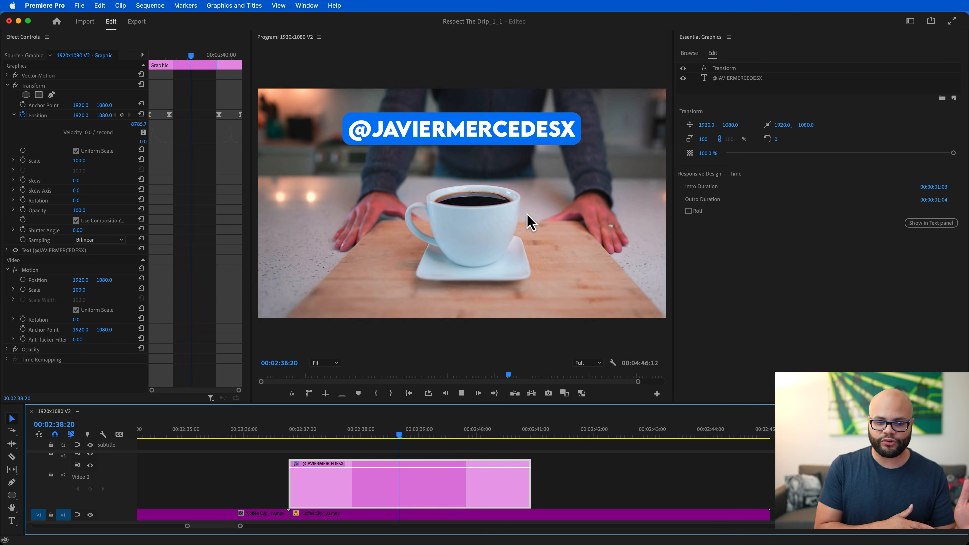
key("space")
Extend the end of the social-handle graphic to about 00:02:43:10 and play its outro animation
left_click_drag(532, 482, 672, 483)
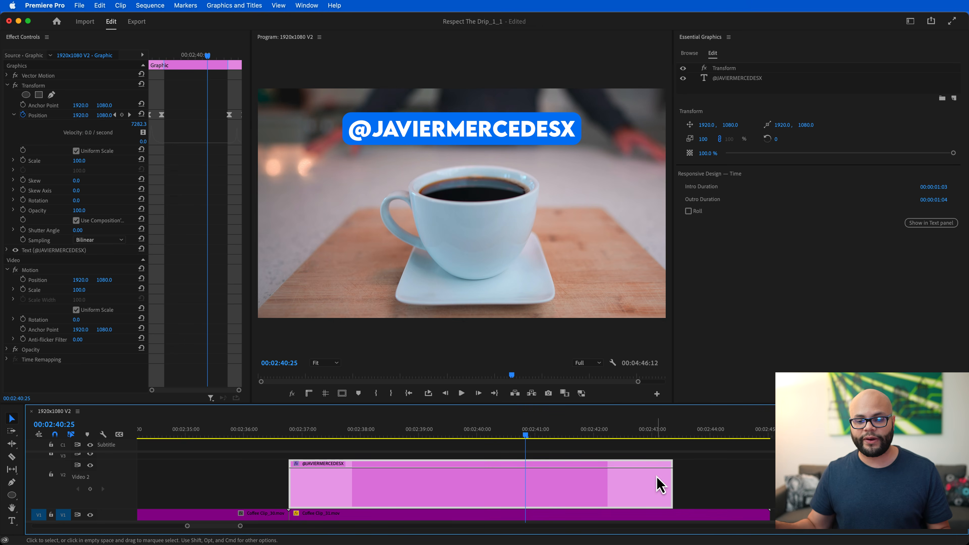
left_click(609, 432)
key("space")
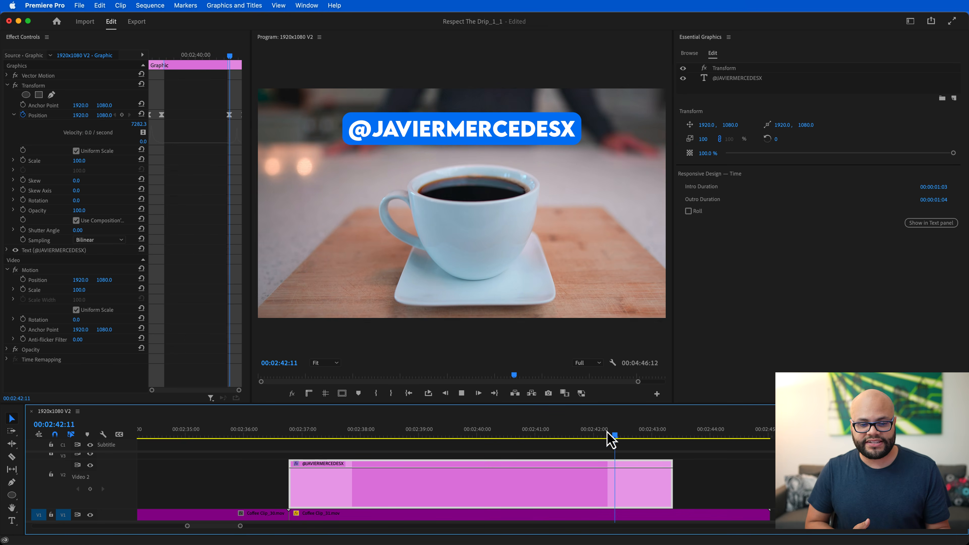
key("space")
Play the lengthened social-handle graphic from its start, and park the playhead within its intro section at 00:02:37:08
left_click(293, 439)
key("space")
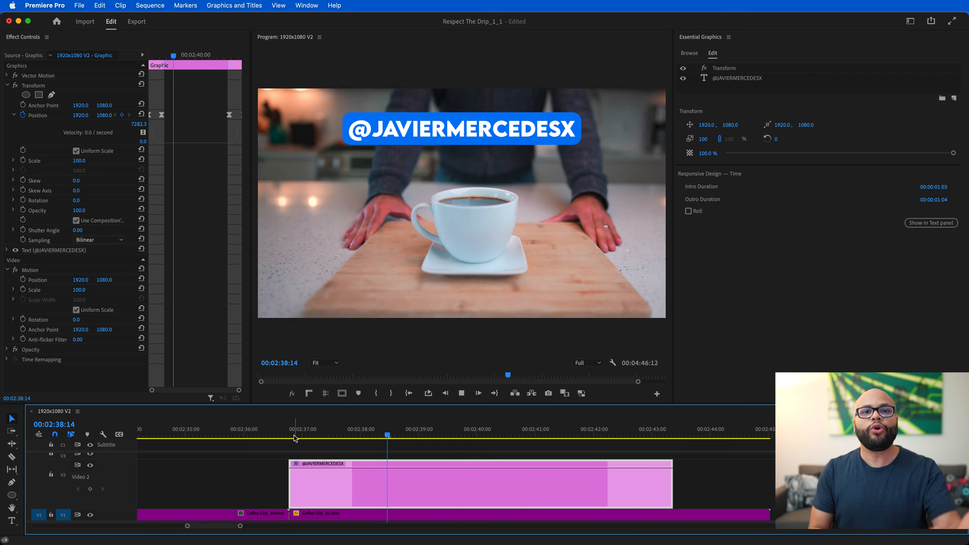
key("space")
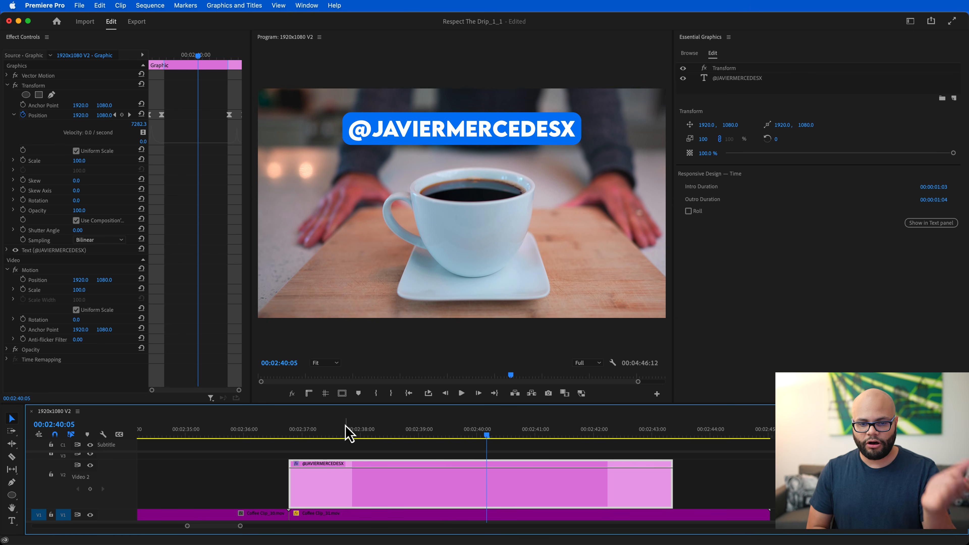
left_click(157, 57)
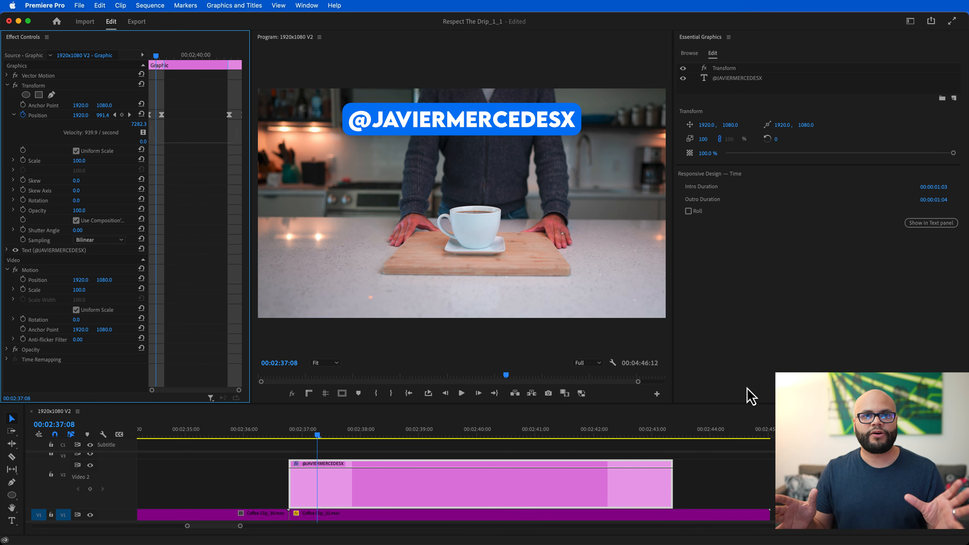
Move the social-handle graphic out of the way on V2, and move the Subscribe graphic to the start of the coffee clip
left_click(680, 477)
key("minus")
key("minus")
left_click_drag(554, 489, 892, 488)
left_click_drag(753, 502, 545, 489)
Set the Subscribe graphic's Intro Duration to 00:00:03:00 and its Outro Duration to 00:00:00:29, and play it from its start
key("equal")
key("equal")
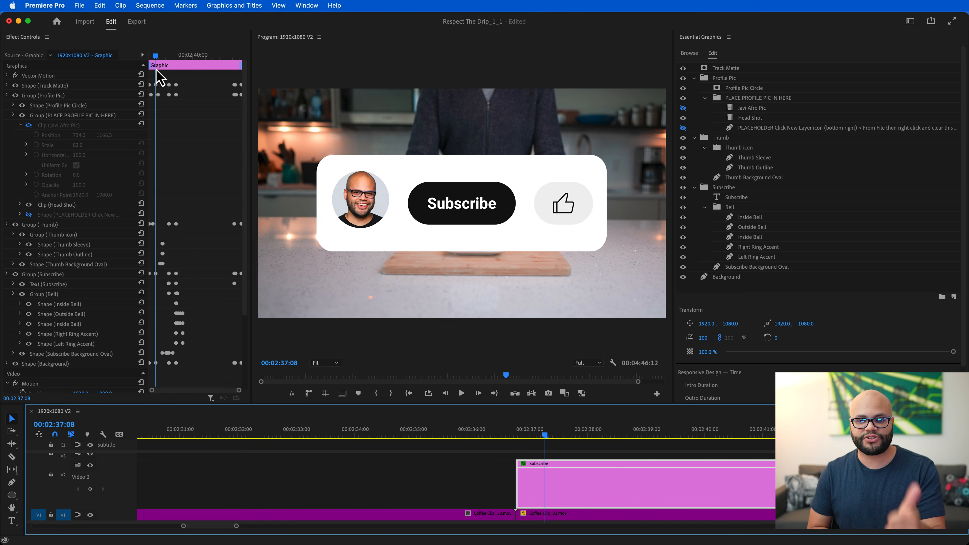
left_click_drag(150, 65, 228, 66)
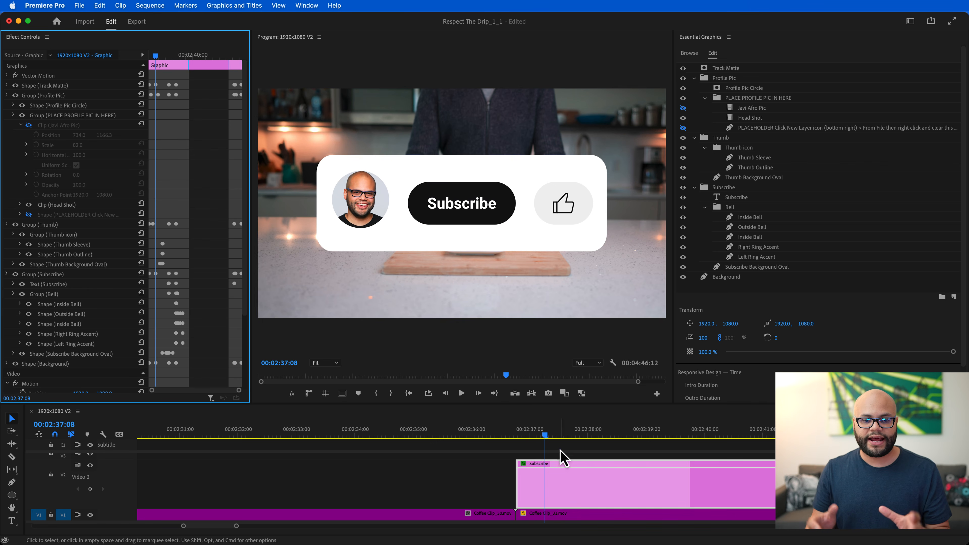
left_click(518, 436)
key("space")
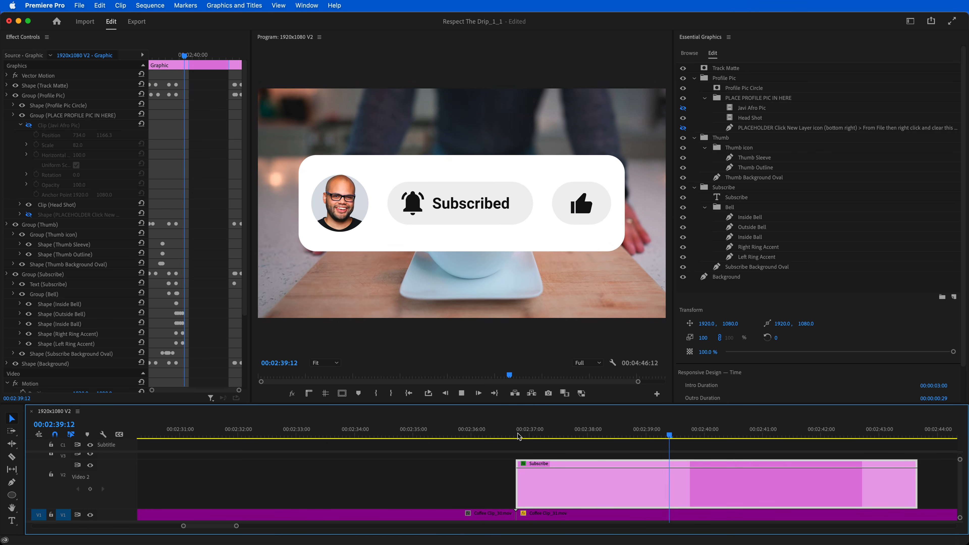
key("space")
Collapse the hidden profile picture clip's properties and replay the Subscribe graphic from its start
left_click(21, 124)
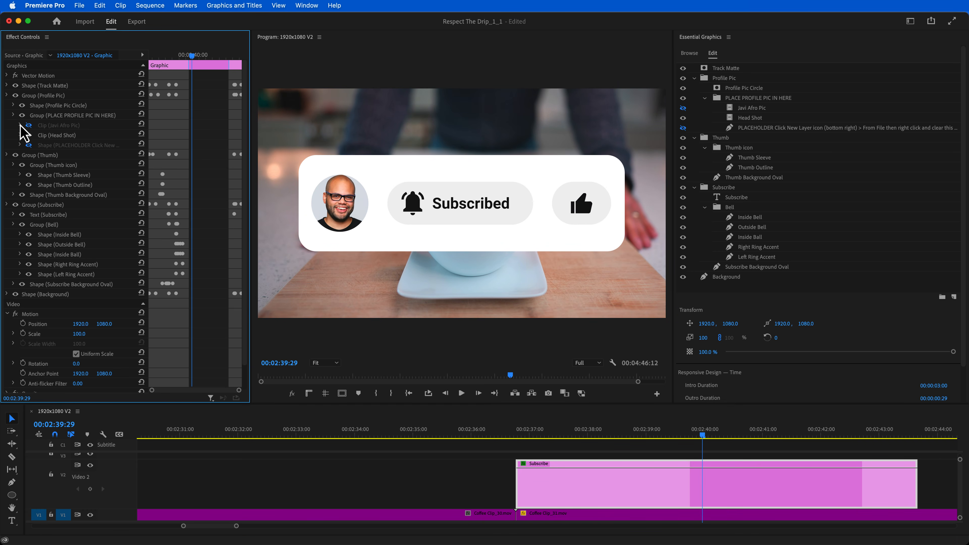
left_click(514, 433)
key("space")
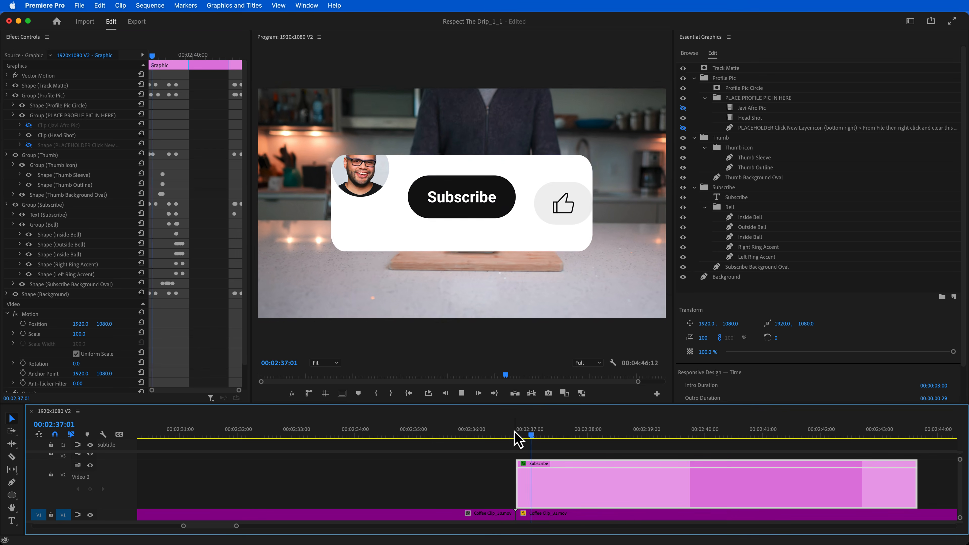